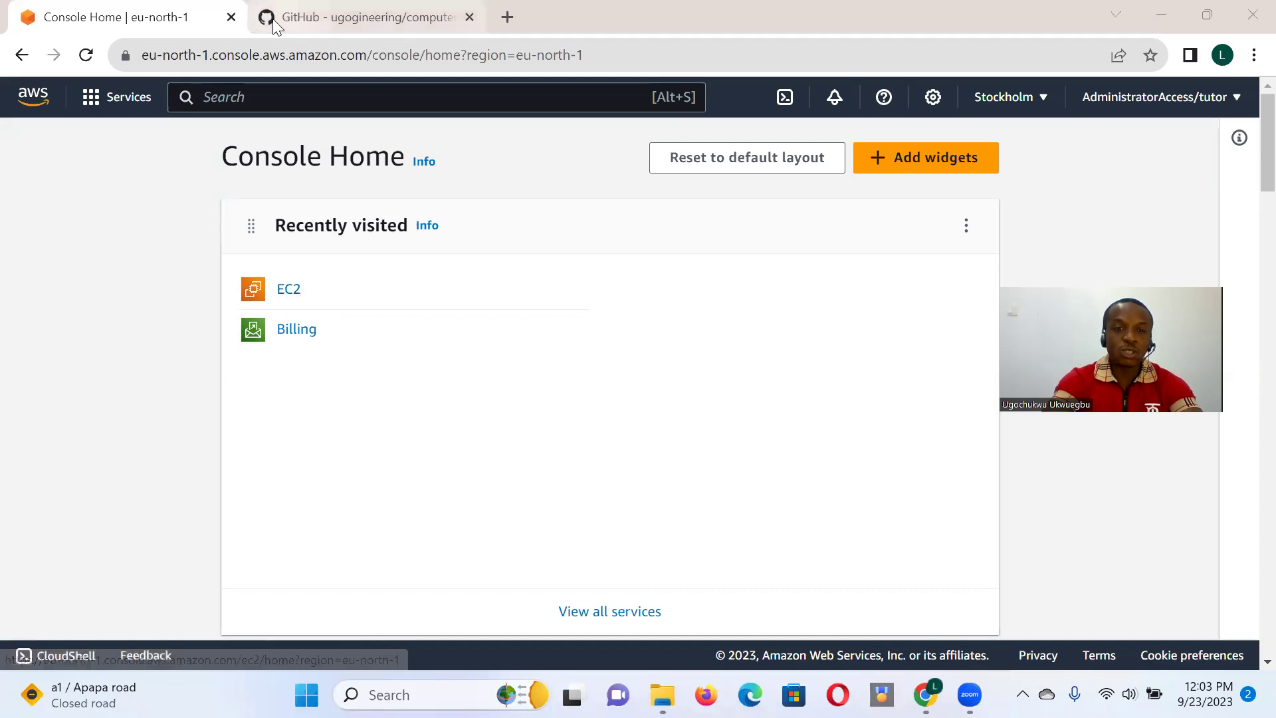
- Search for EC2 and list its instances, showing lamp-web-server and lamp-tutorial stopped
{"action": "left_click", "coordinate": [275, 94]}
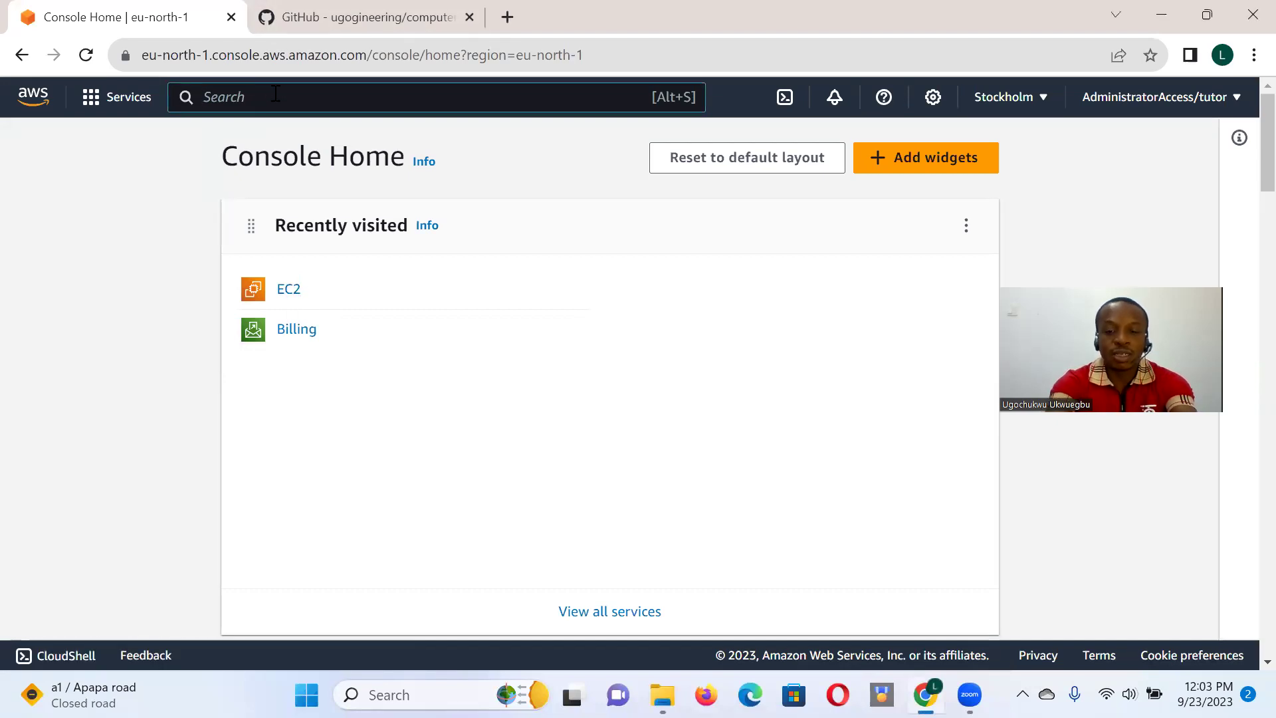
{"action": "type", "text": "ec"}
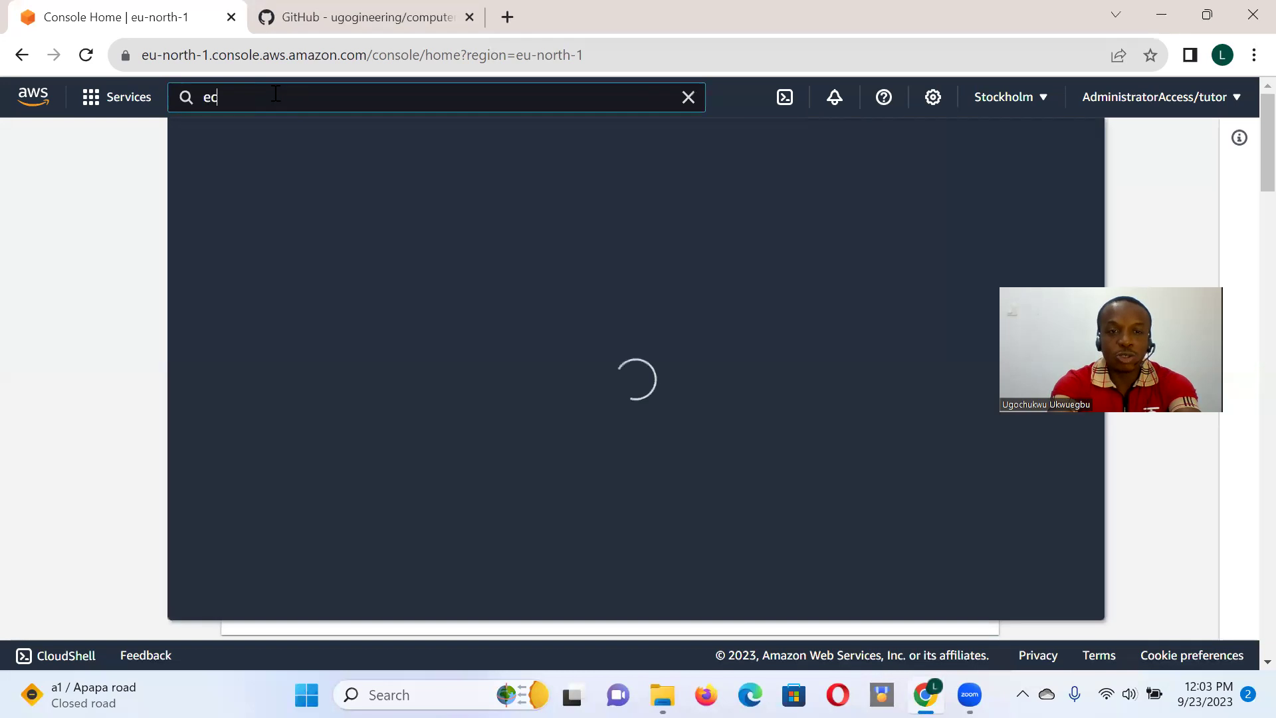
{"action": "type", "text": "3"}
{"action": "key", "text": "BackSpace"}
{"action": "type", "text": "2"}
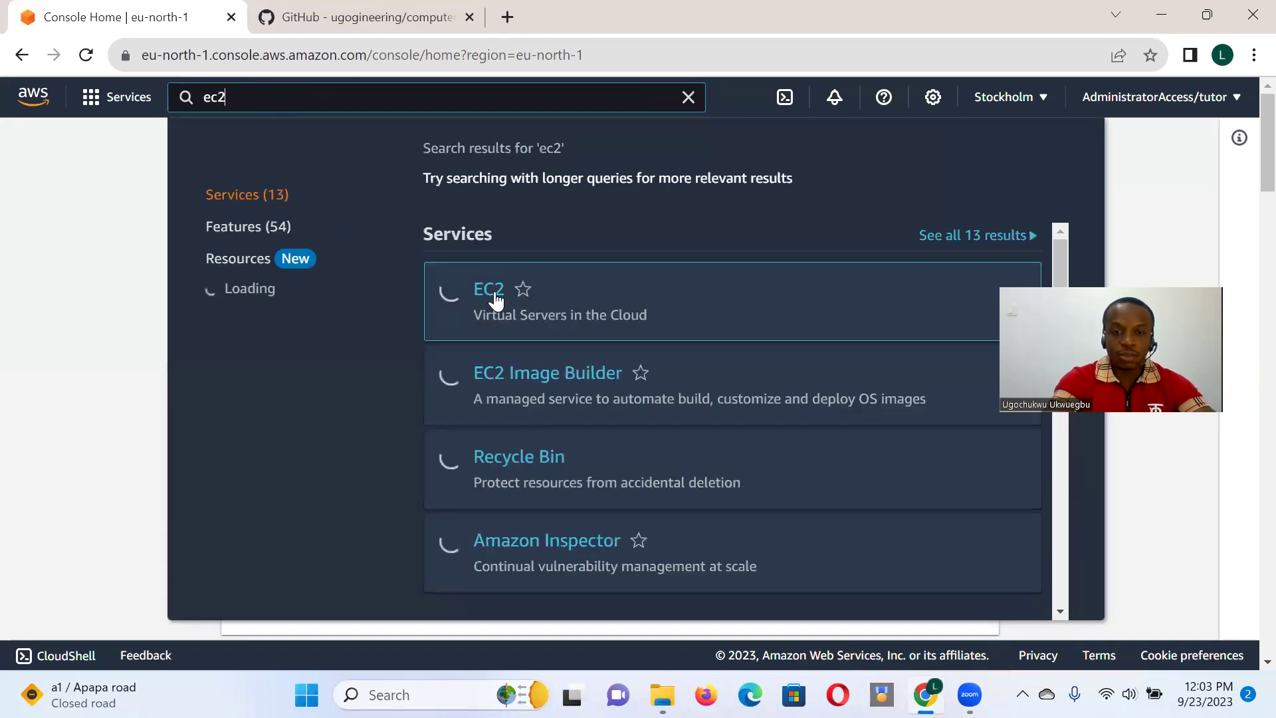
{"action": "left_click", "coordinate": [495, 300]}
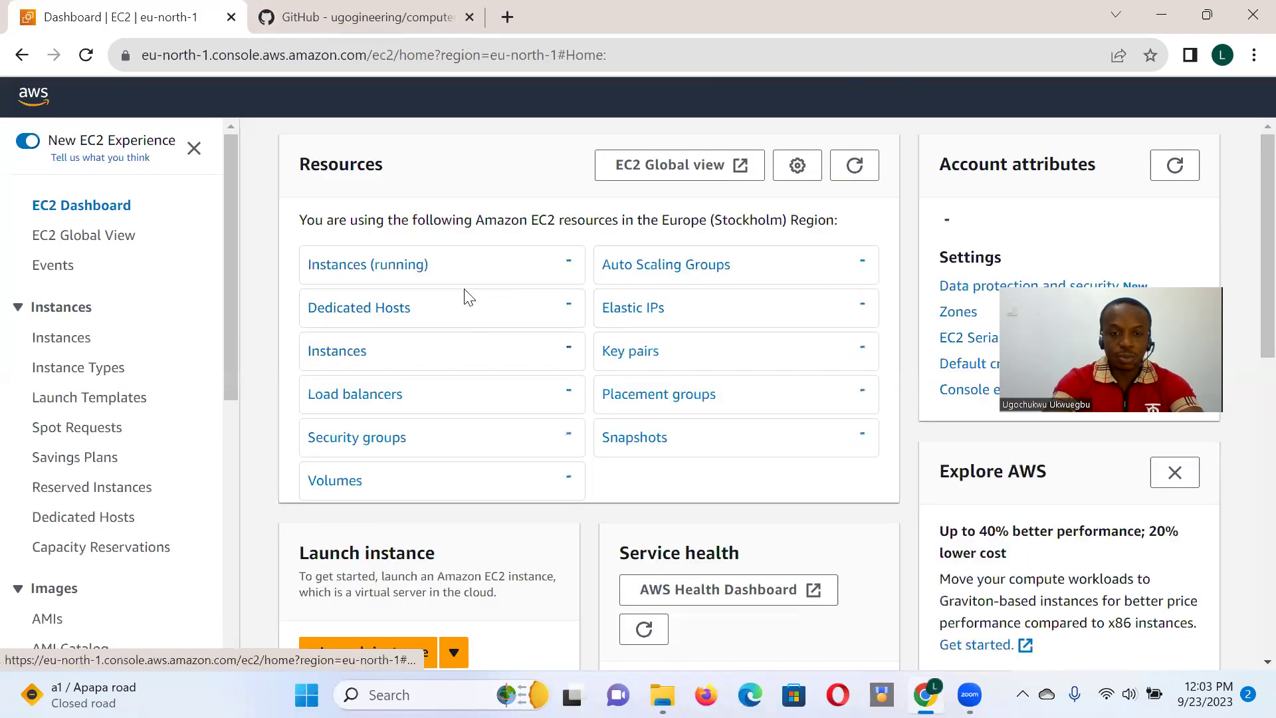
{"action": "left_click", "coordinate": [325, 359]}
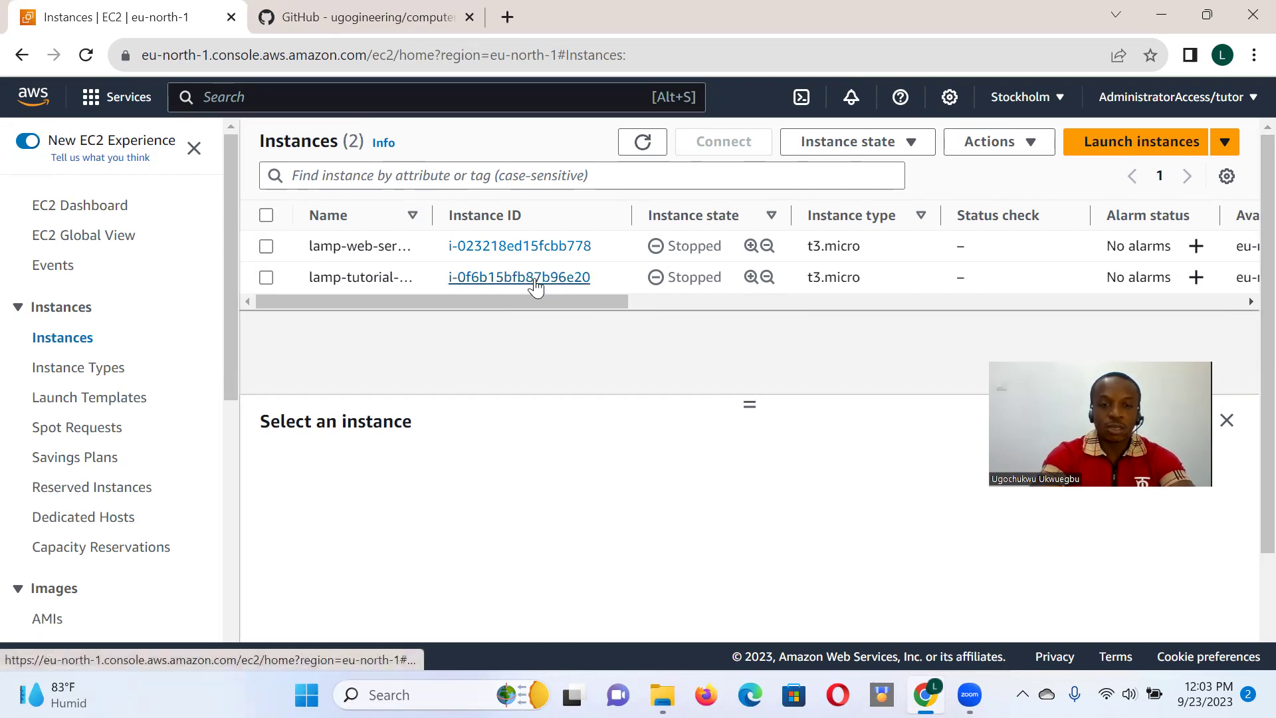
- Start lamp-tutorial-web-server and open its details page once it is running at 51.20.35.124
{"action": "left_click", "coordinate": [374, 277]}
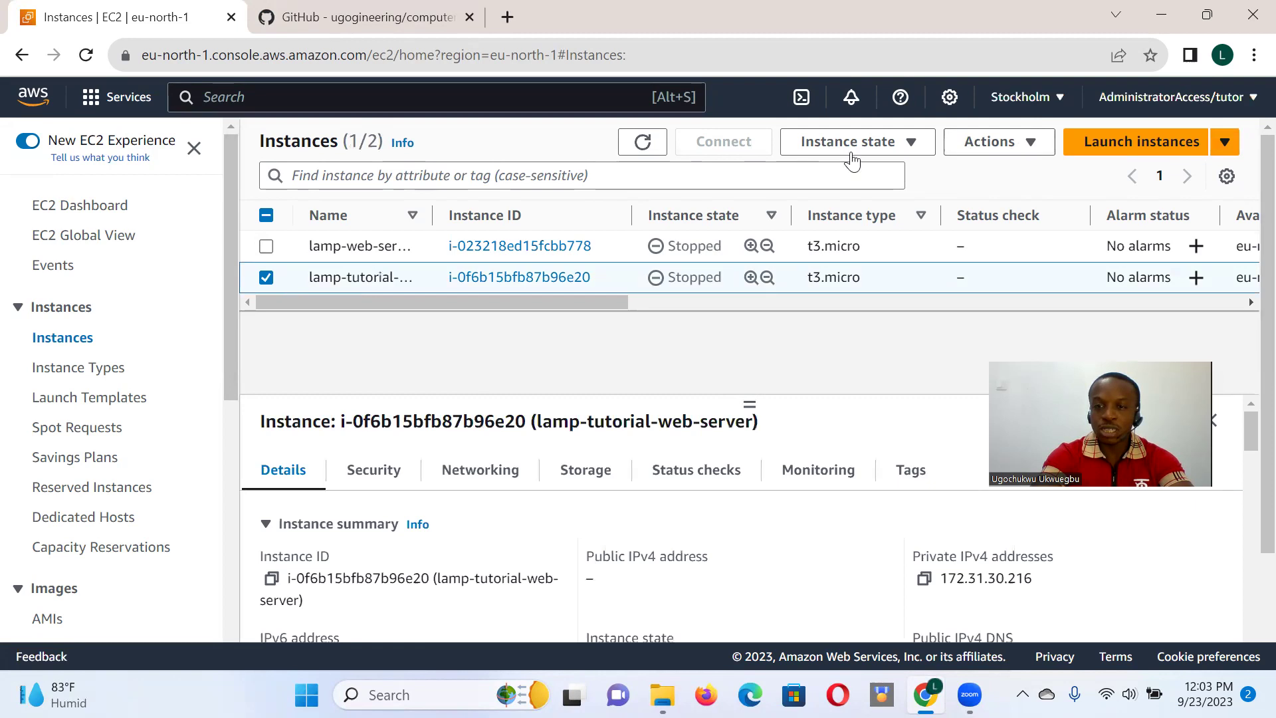
{"action": "left_click", "coordinate": [897, 142]}
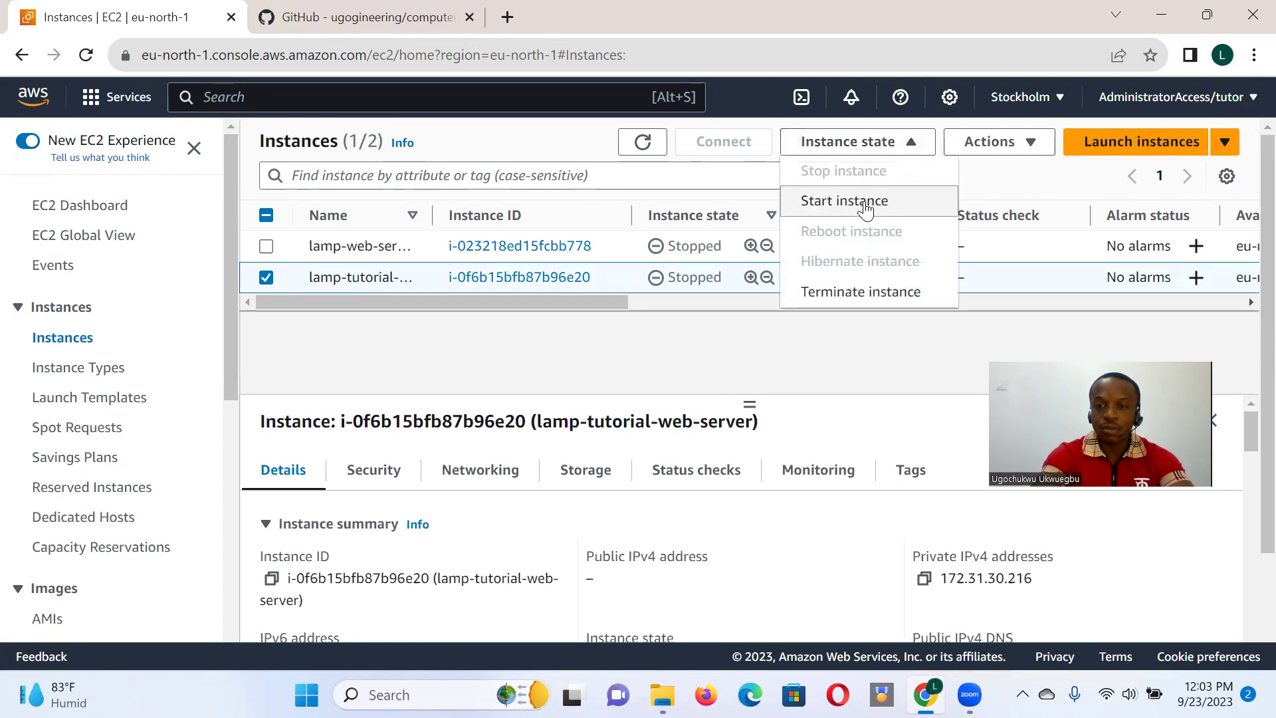
{"action": "left_click", "coordinate": [865, 203]}
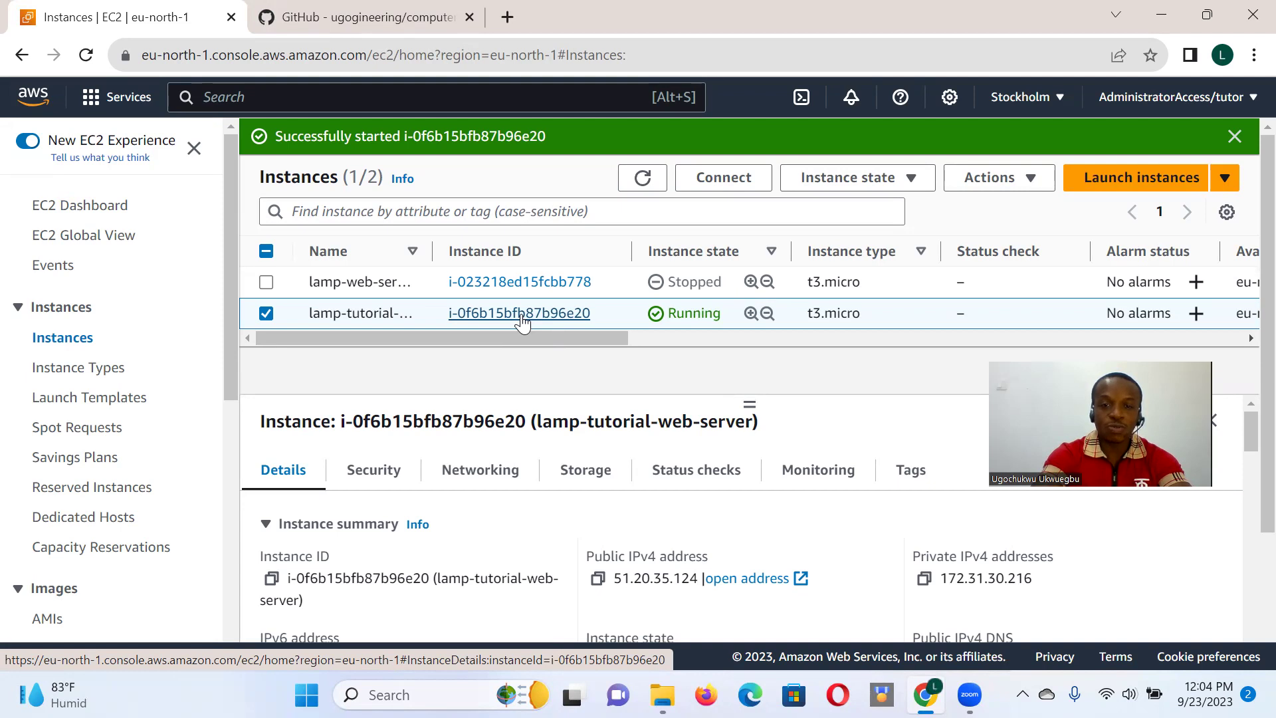
{"action": "left_click", "coordinate": [520, 315]}
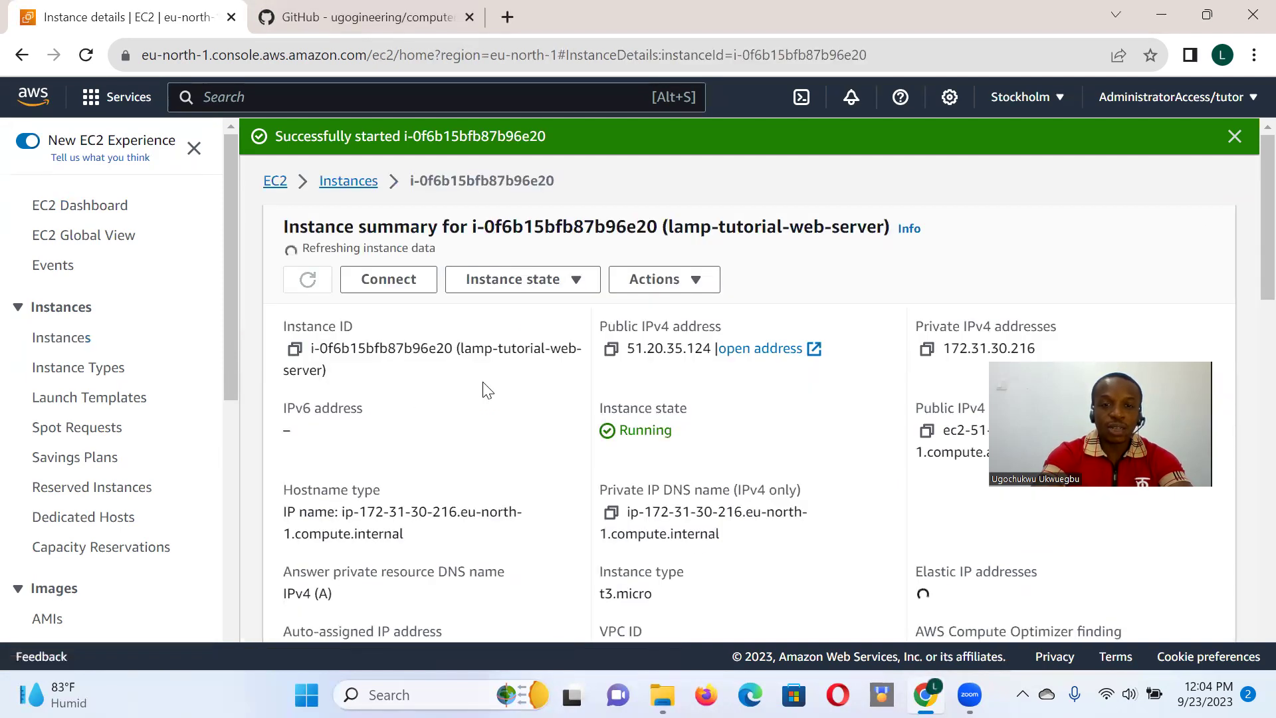
- Open the instance's Connect page and bring forward the aws-ec2-access key folder
{"action": "left_click", "coordinate": [396, 278]}
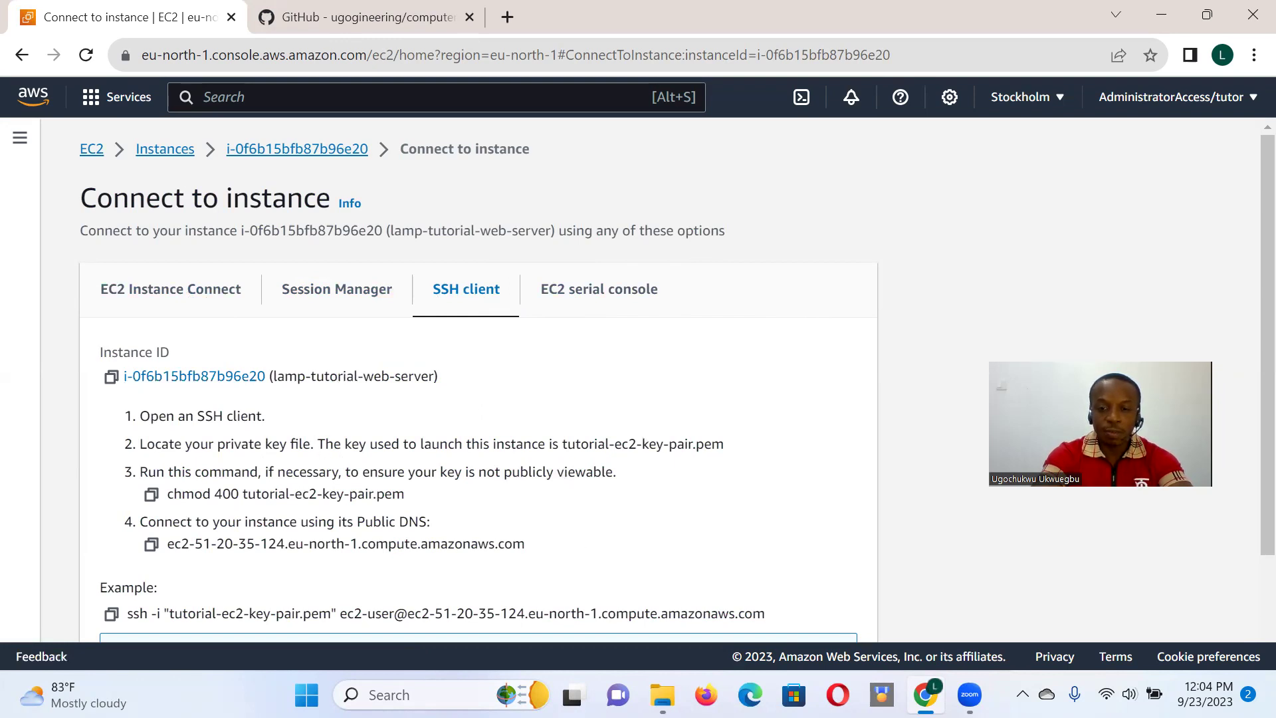
{"action": "mouse_move", "coordinate": [663, 695]}
{"action": "left_click", "coordinate": [667, 566]}
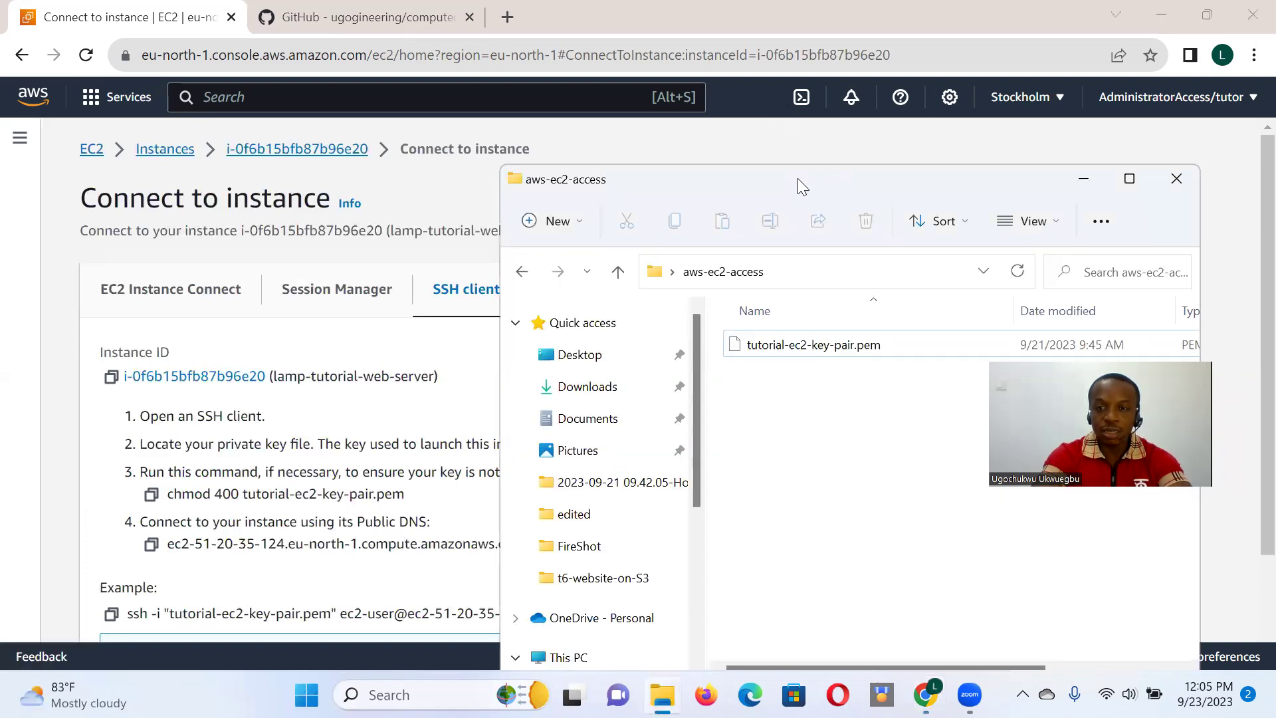
- Reposition the aws-ec2-access window and select the tutorial-ec2-key-pair.pem file
{"action": "left_click_drag", "start_coordinate": [797, 179], "coordinate": [803, 106]}
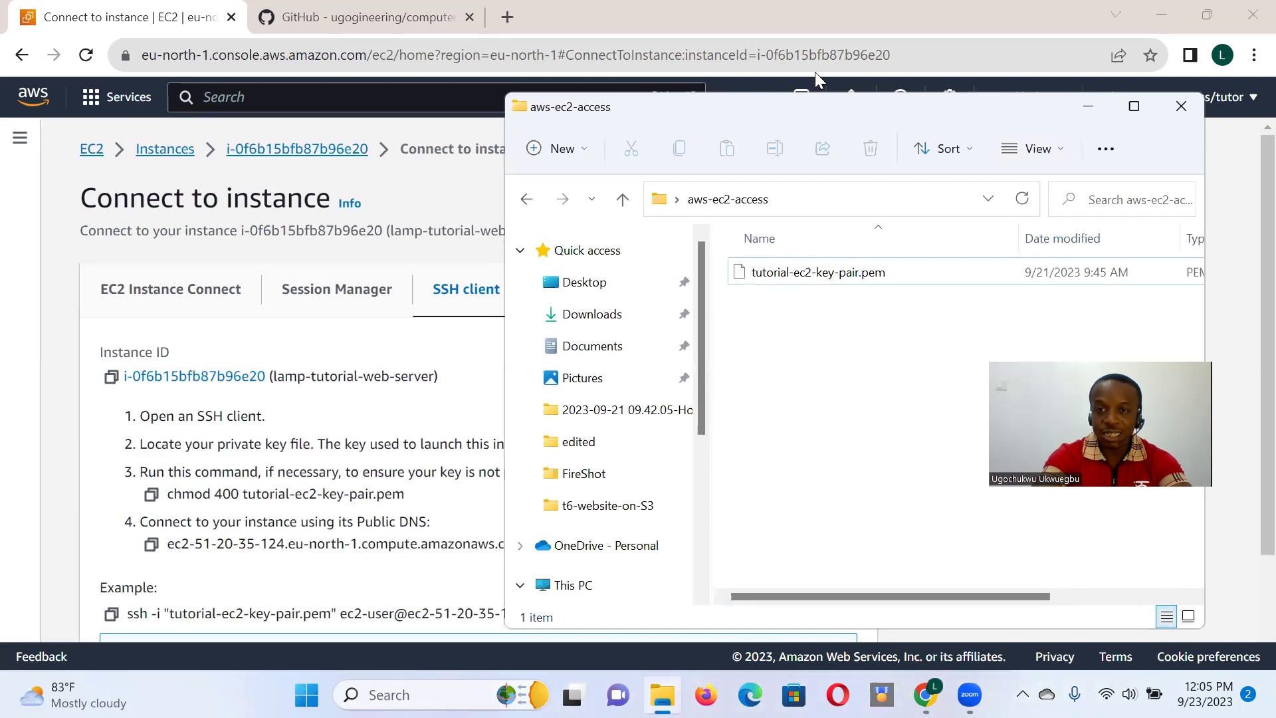
{"action": "left_click_drag", "start_coordinate": [817, 115], "coordinate": [797, 239]}
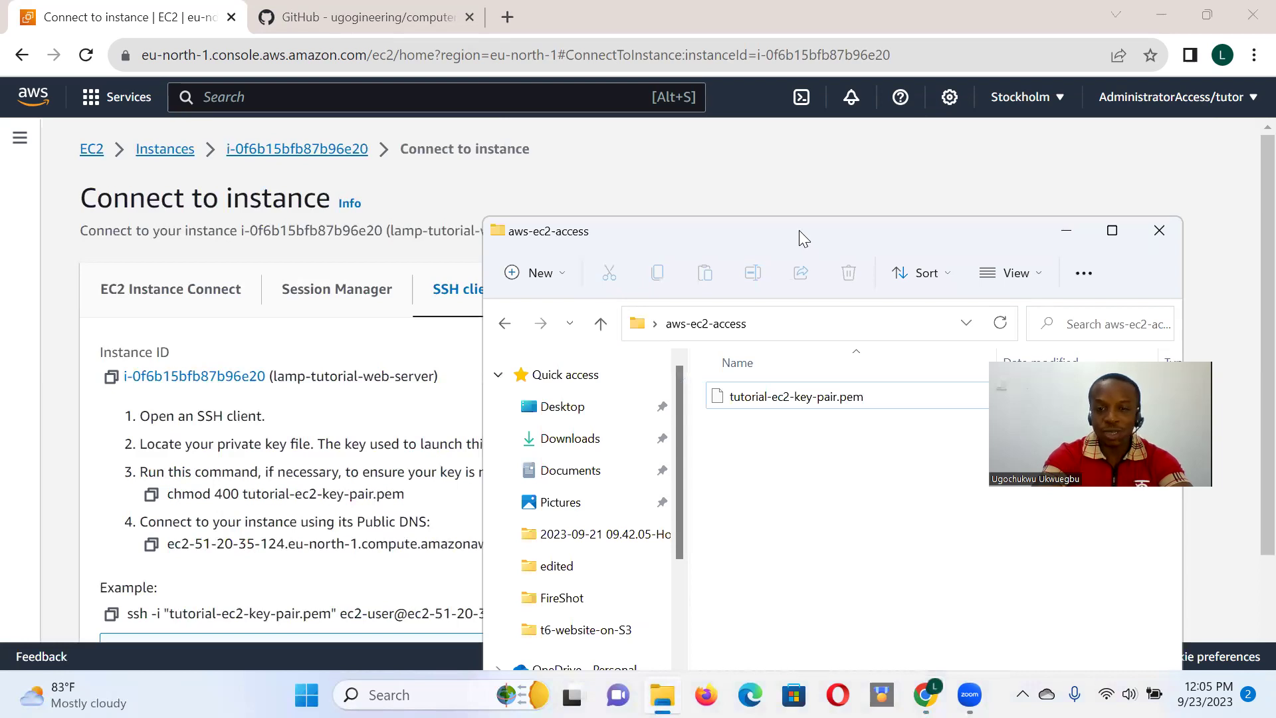
{"action": "left_click_drag", "start_coordinate": [798, 230], "coordinate": [838, 133]}
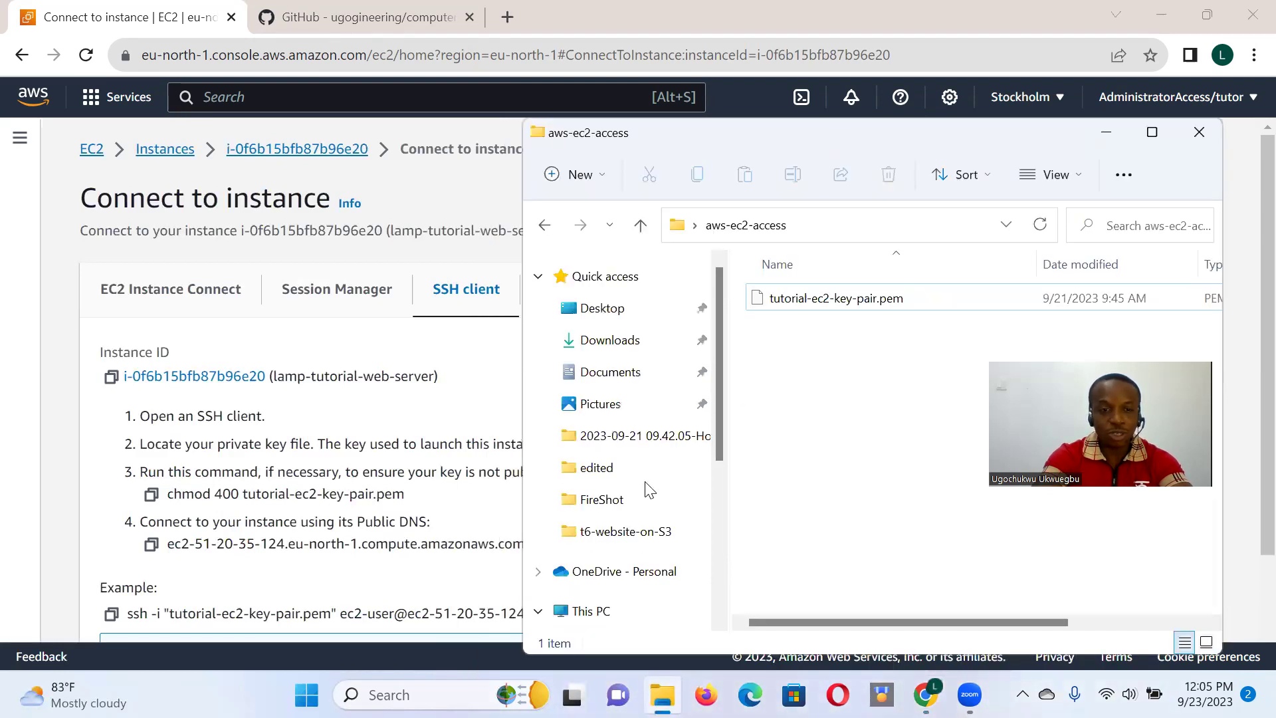
{"action": "key", "text": "ctrl+a"}
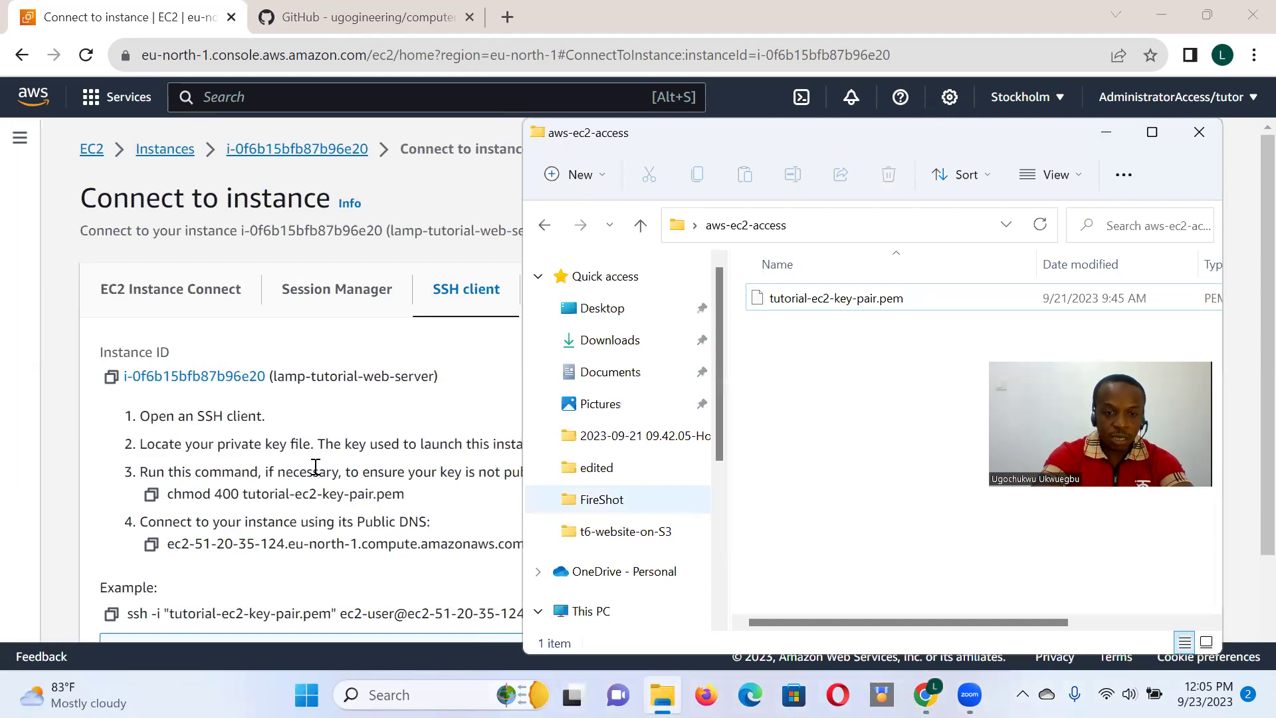
- Copy the example SSH command, then return to the folder and open its context menu
{"action": "left_click", "coordinate": [64, 514]}
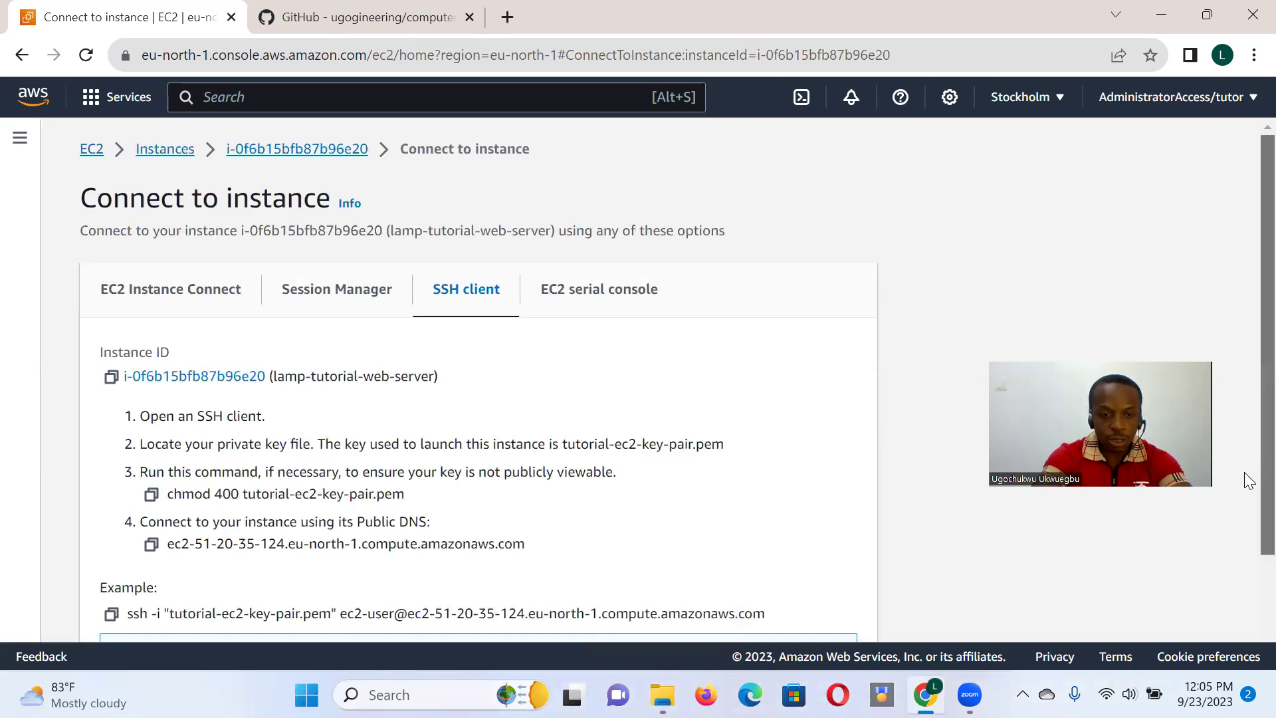
{"action": "scroll", "coordinate": [1242, 475], "scroll_direction": "down", "scroll_amount": 3}
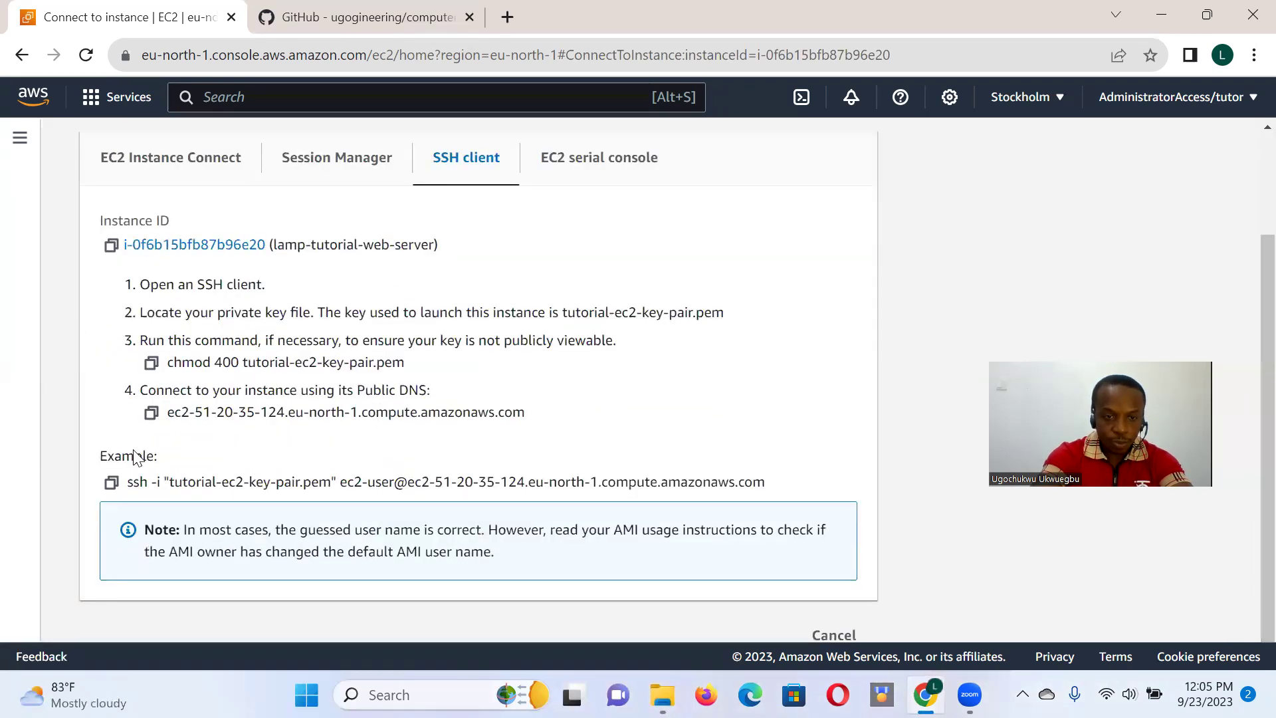
{"action": "left_click", "coordinate": [111, 483]}
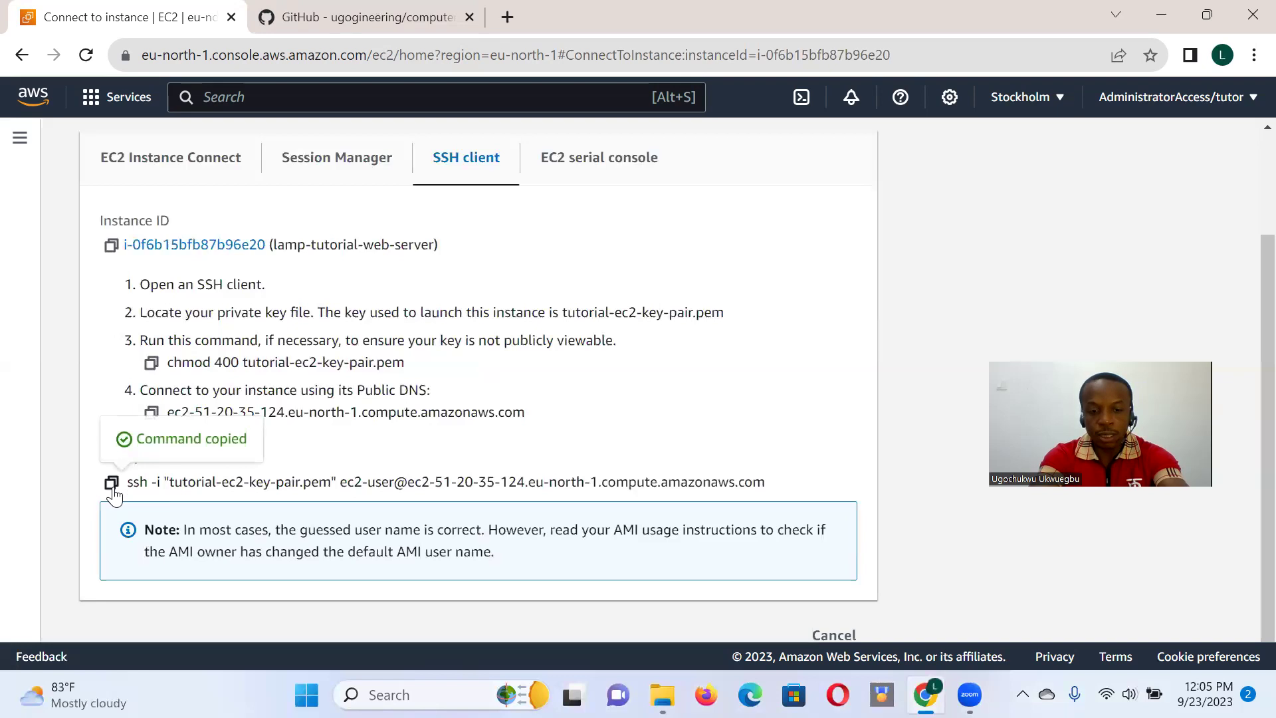
{"action": "key", "text": "alt+Tab"}
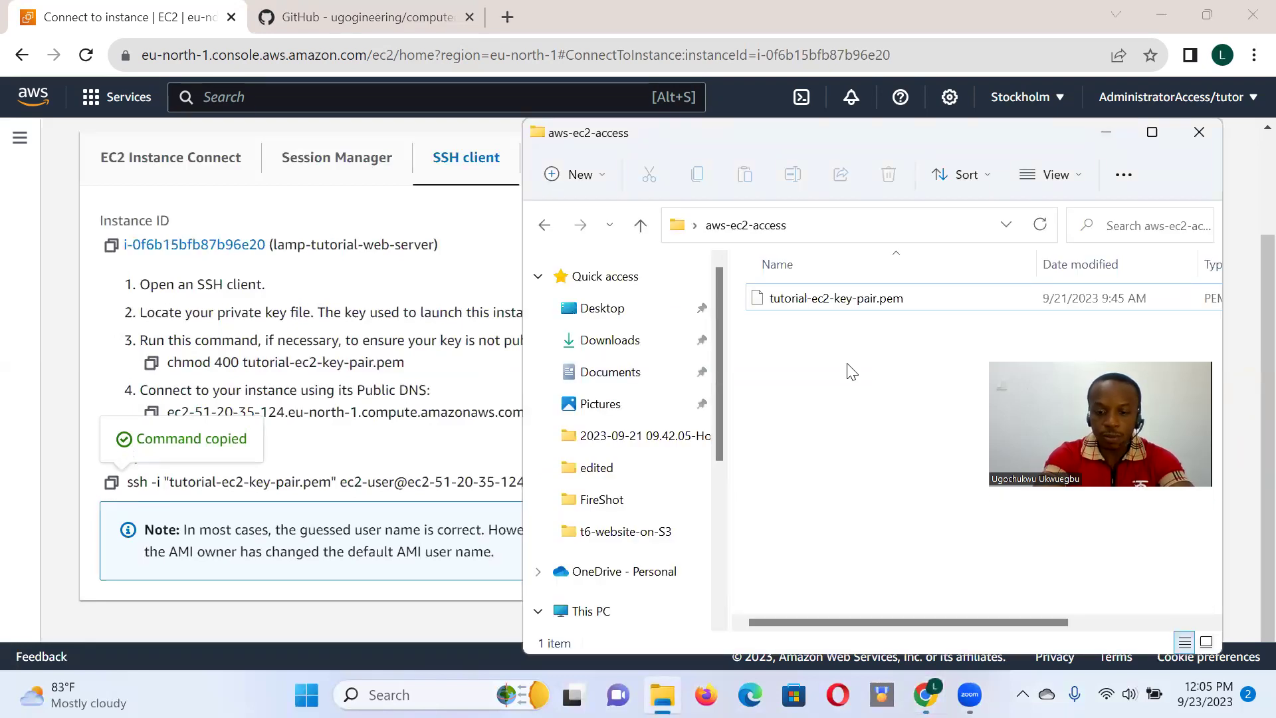
{"action": "right_click", "coordinate": [851, 372]}
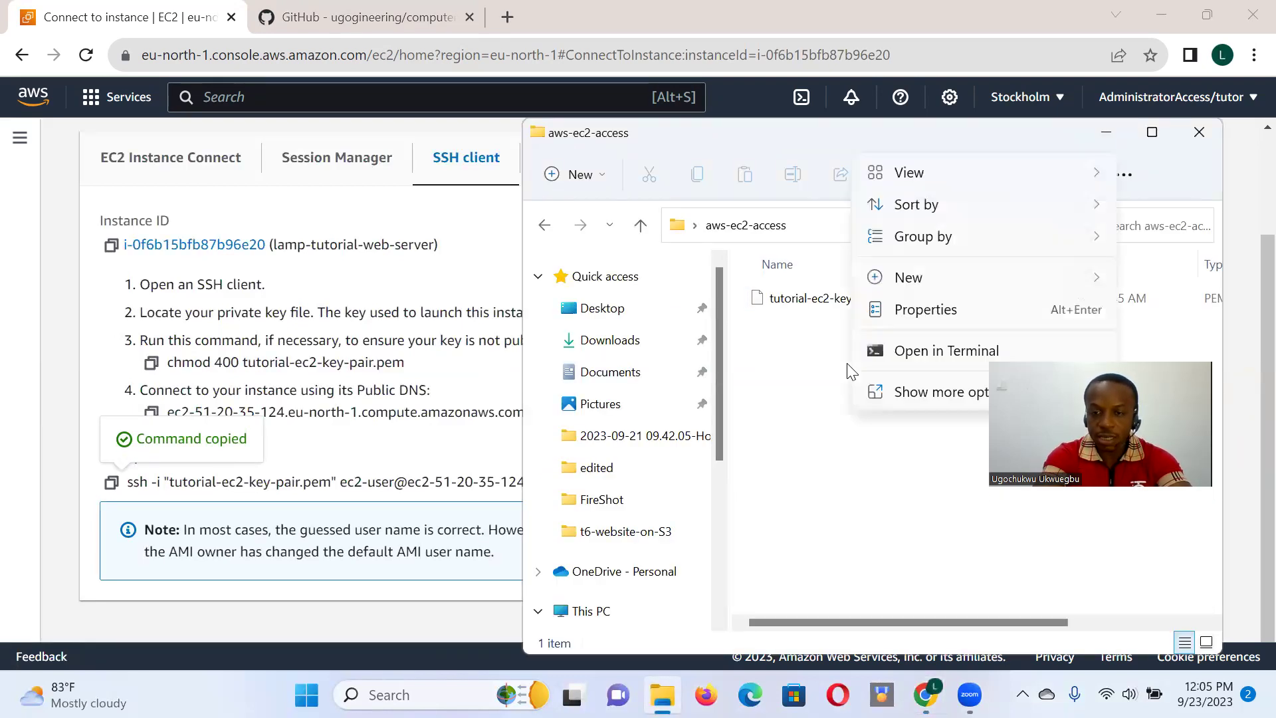
- Open Git Bash in the aws-ec2-access folder and list its files
{"action": "left_click", "coordinate": [919, 393]}
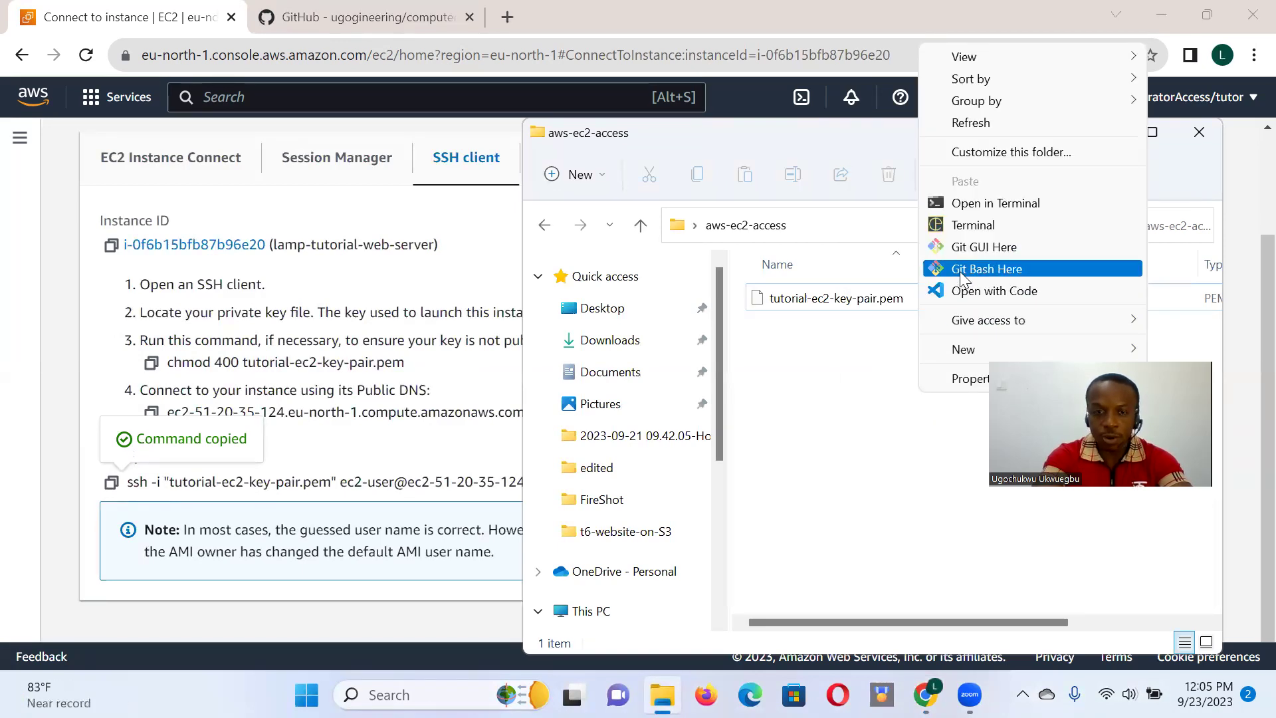
{"action": "left_click", "coordinate": [960, 270]}
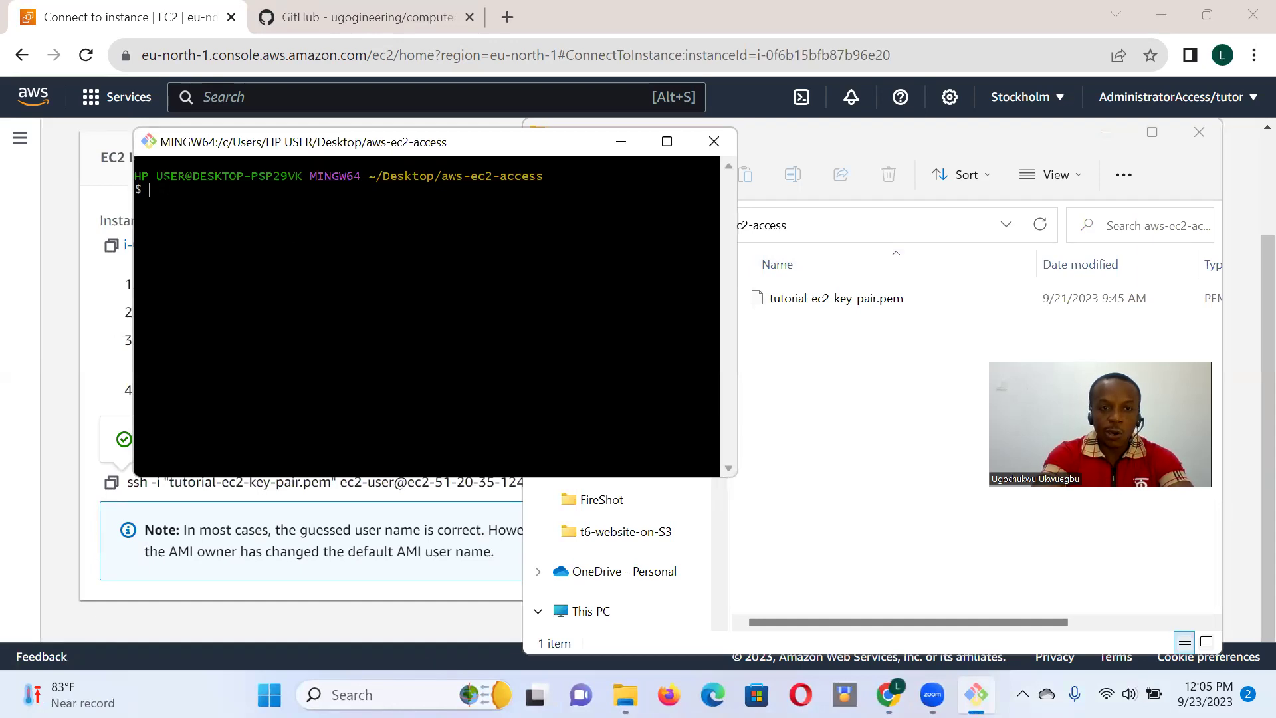
{"action": "right_click", "coordinate": [162, 186]}
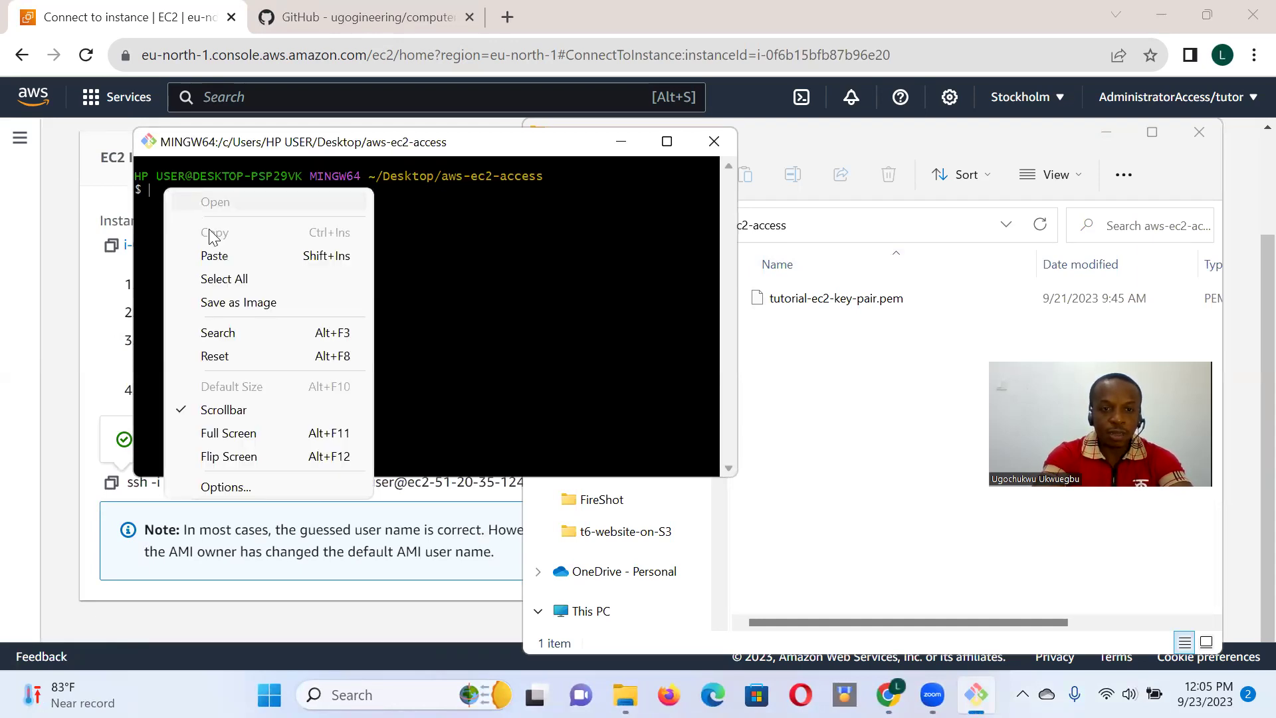
{"action": "key", "text": "Escape"}
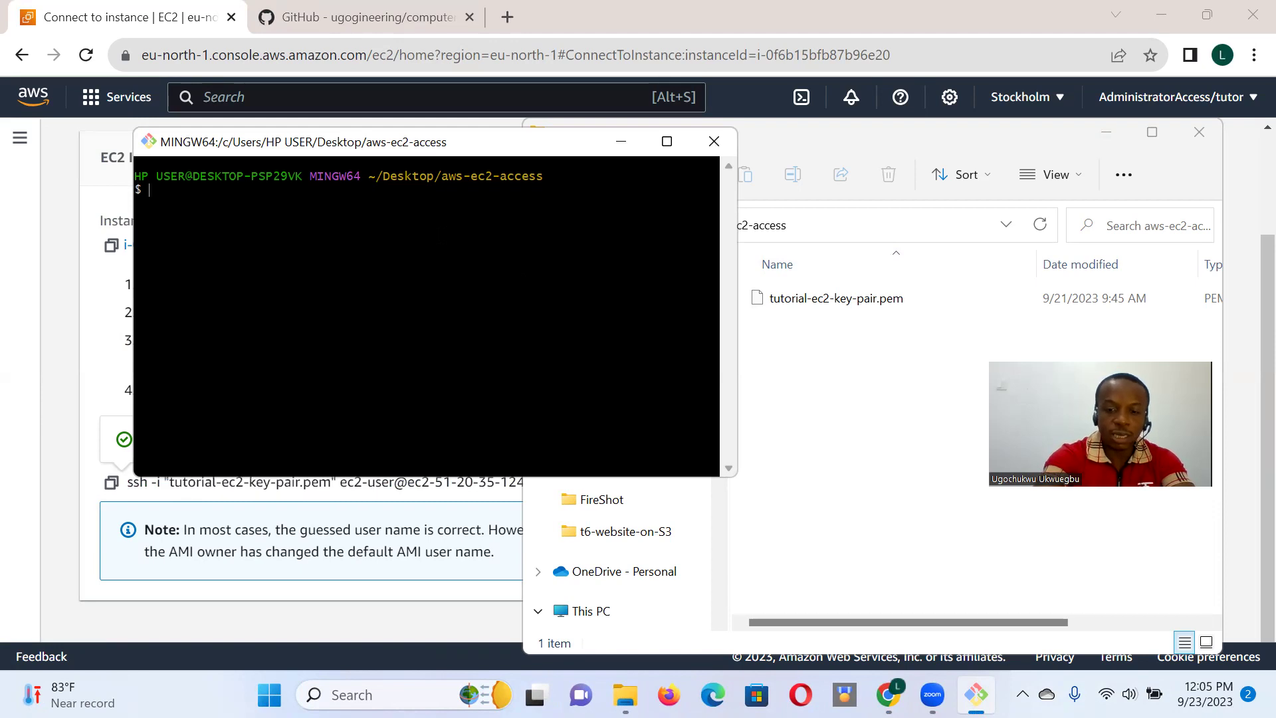
{"action": "type", "text": "ls"}
{"action": "key", "text": "Return"}
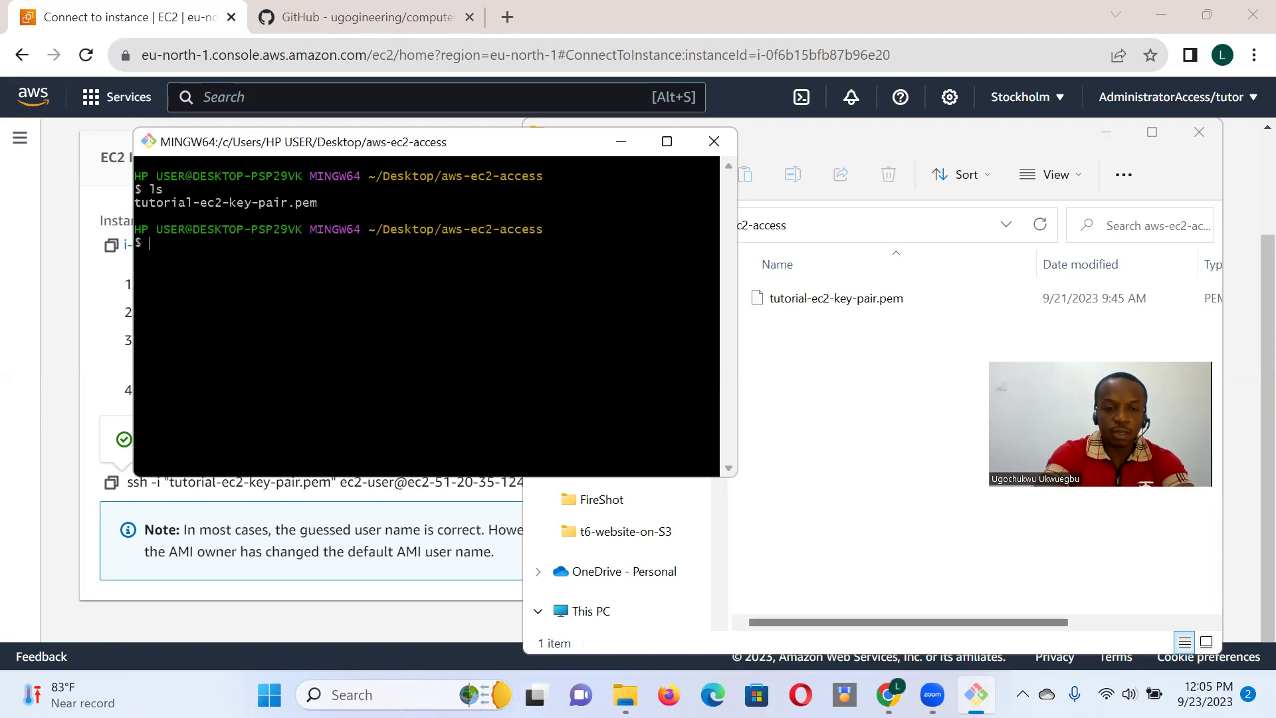
- Run the pasted ssh -i command and accept the host key with yes
{"action": "right_click", "coordinate": [167, 250]}
{"action": "left_click", "coordinate": [246, 322]}
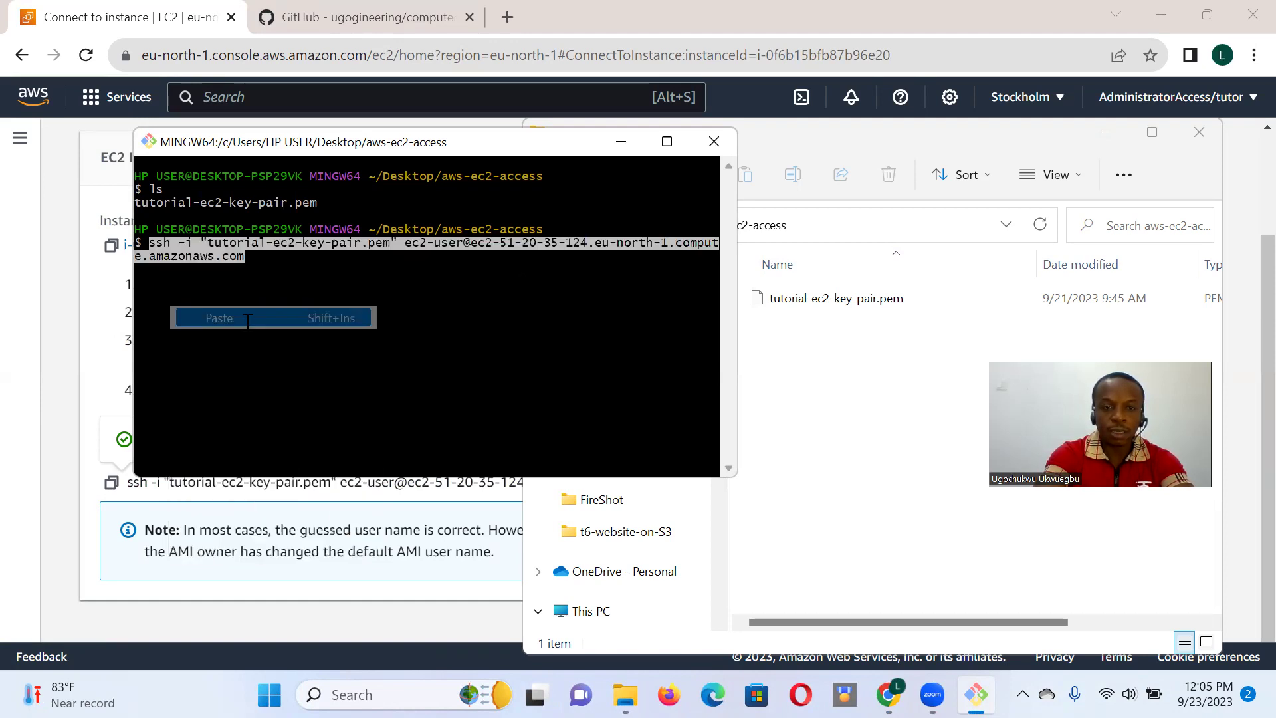
{"action": "key", "text": "End"}
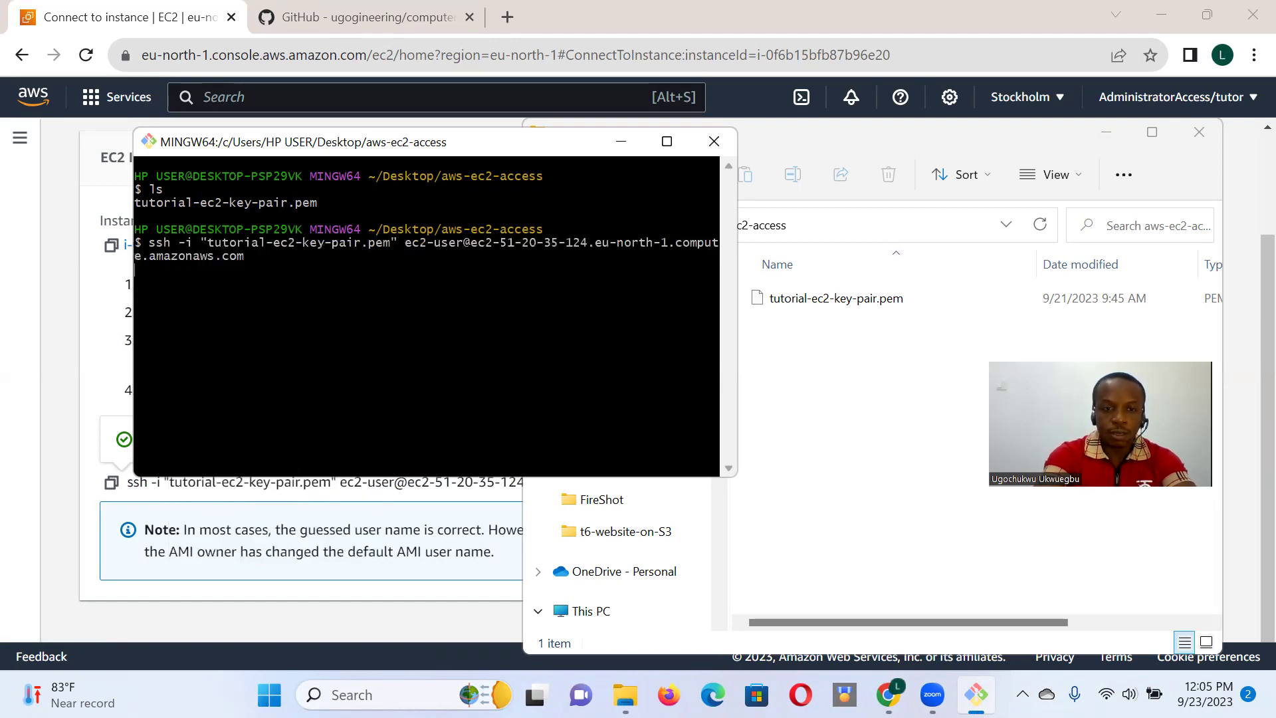
{"action": "key", "text": "Return"}
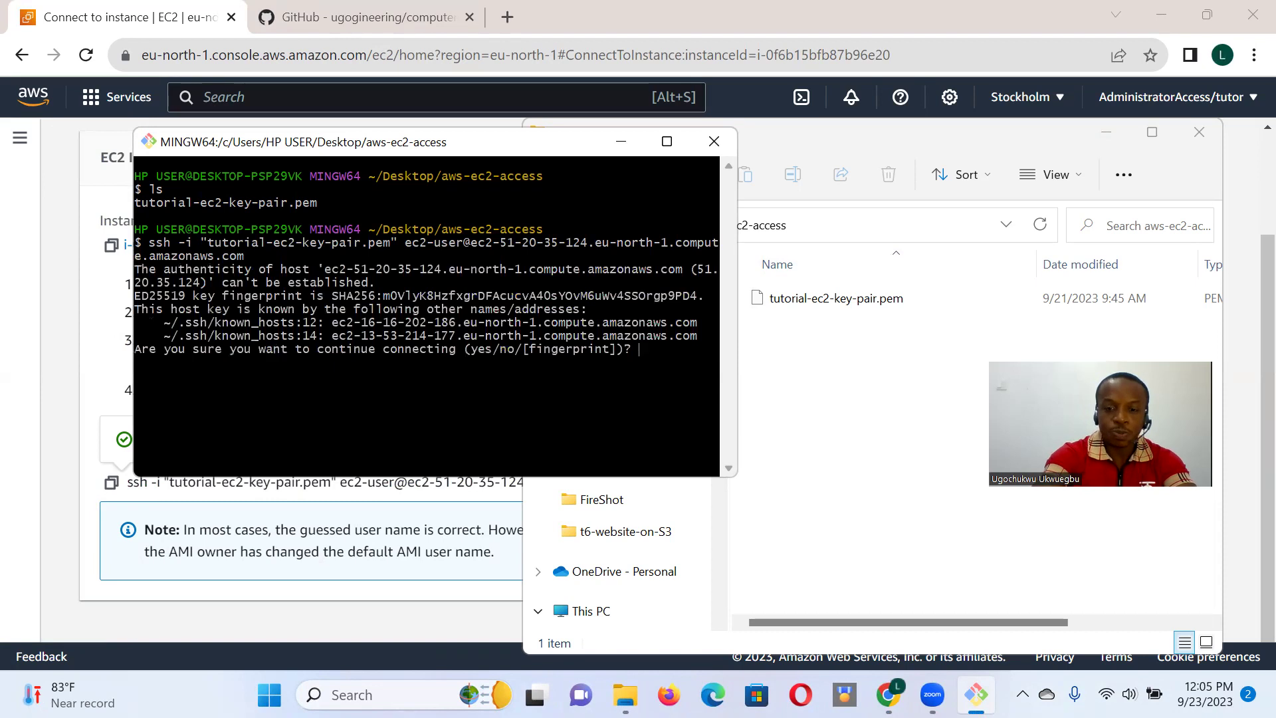
{"action": "type", "text": "yes"}
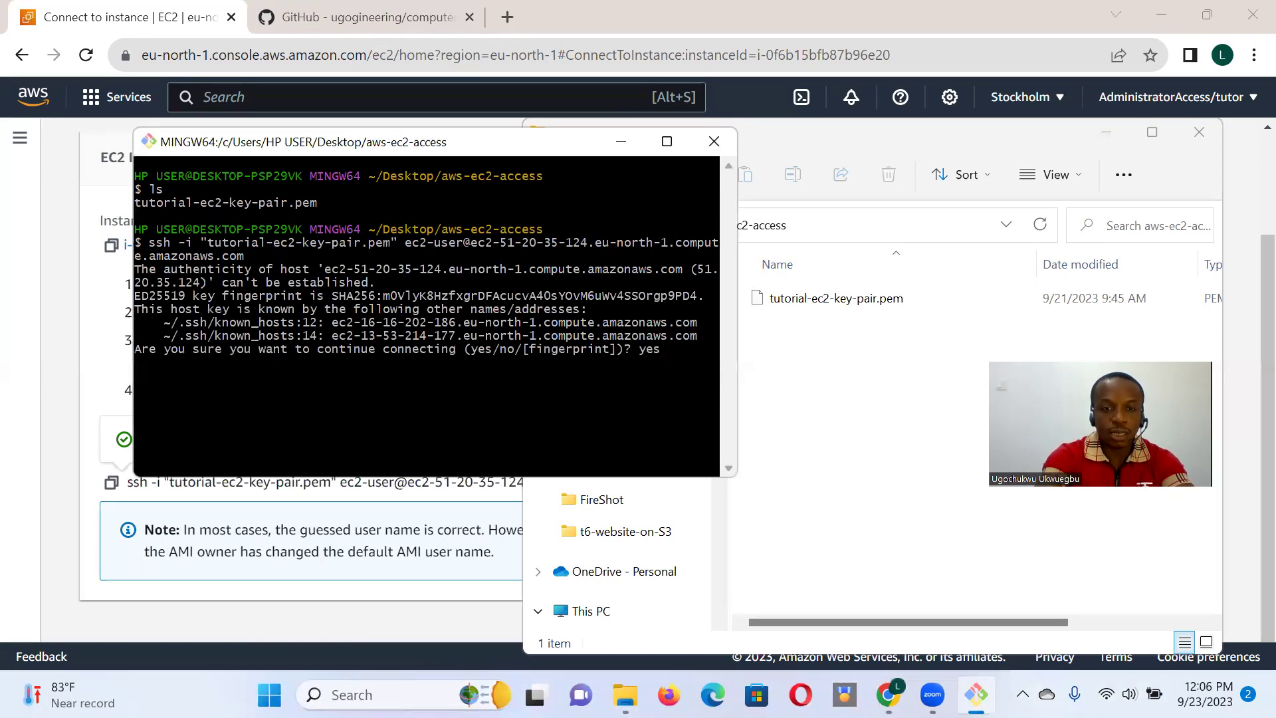
{"action": "key", "text": "Return"}
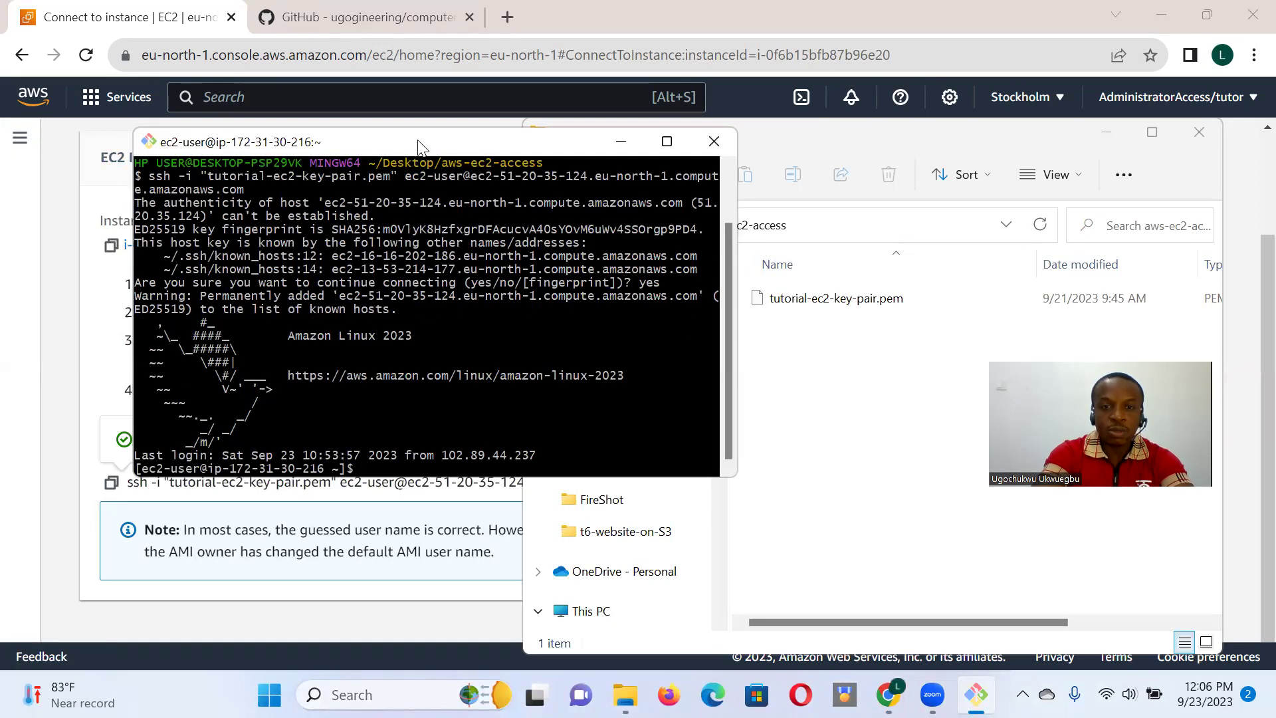
- List /var/www/html, showing my-sample-data.php, then switch to the computershop2 GitHub tab
{"action": "left_click_drag", "start_coordinate": [432, 139], "coordinate": [716, 87]}
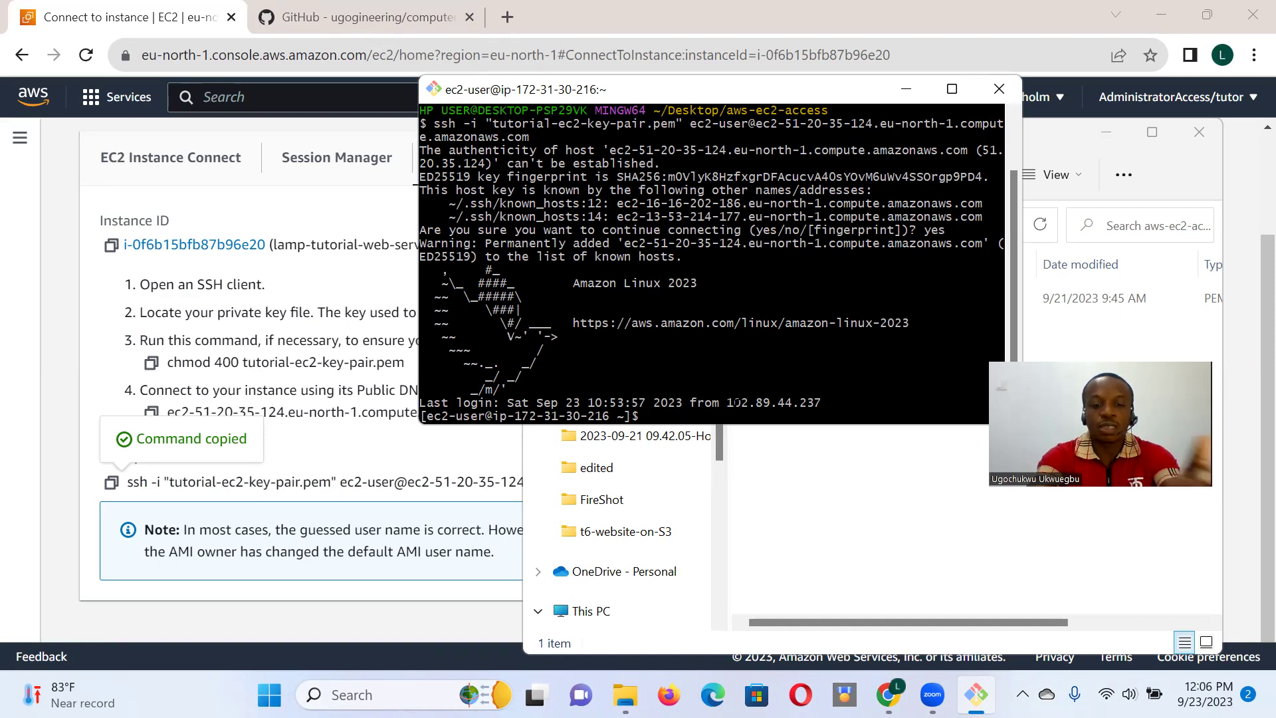
{"action": "type", "text": "ls"}
{"action": "key", "text": "Return"}
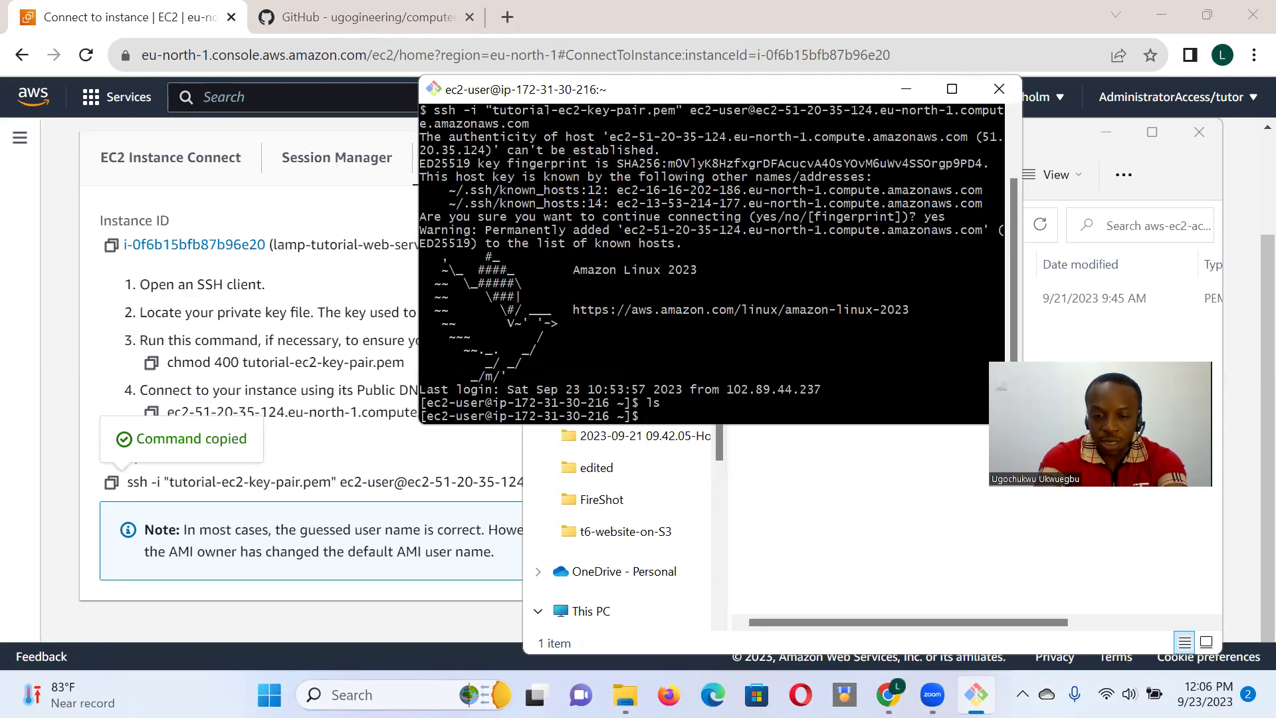
{"action": "type", "text": "cd"}
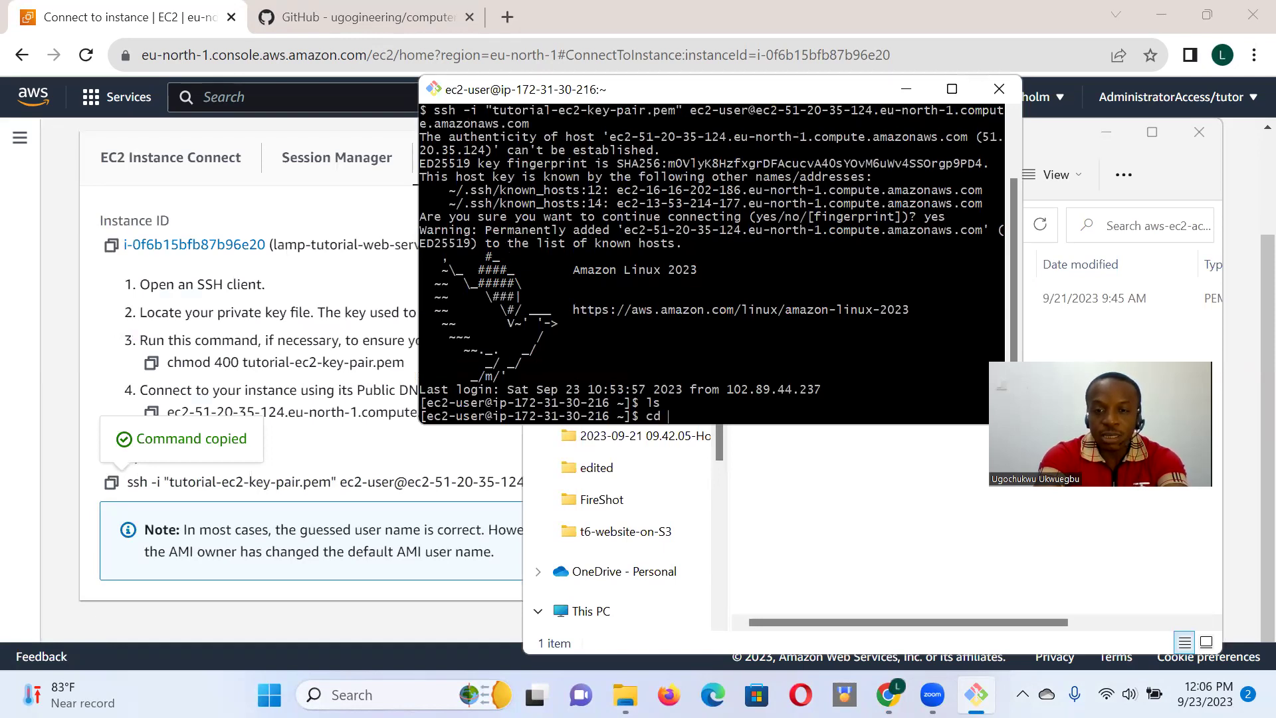
{"action": "type", "text": " /var"}
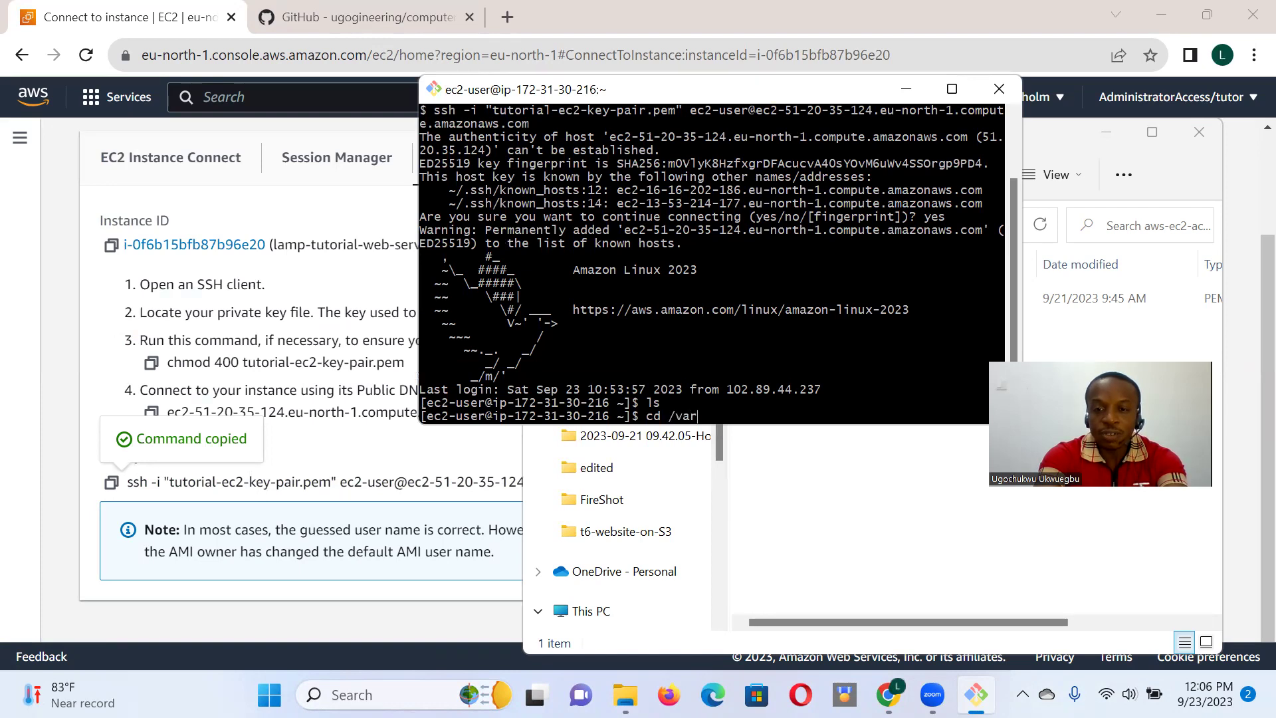
{"action": "type", "text": "/www/"}
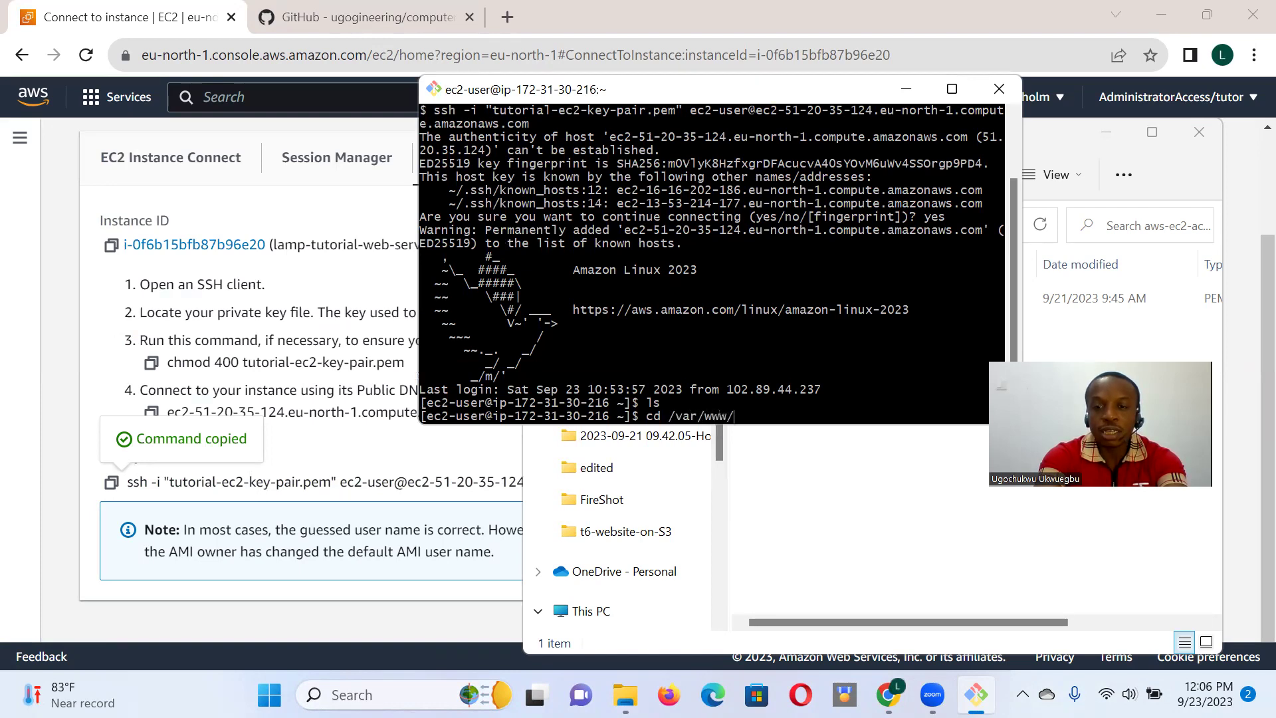
{"action": "type", "text": "html"}
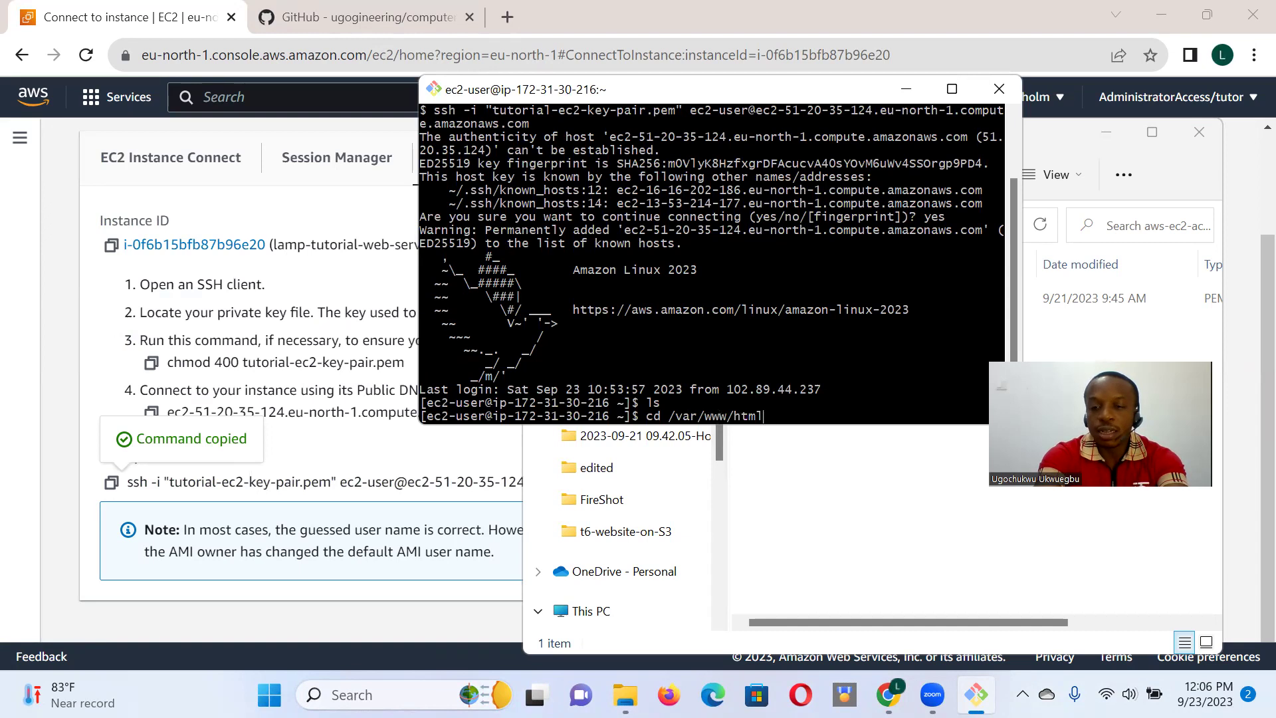
{"action": "key", "text": "Return"}
{"action": "type", "text": "l"}
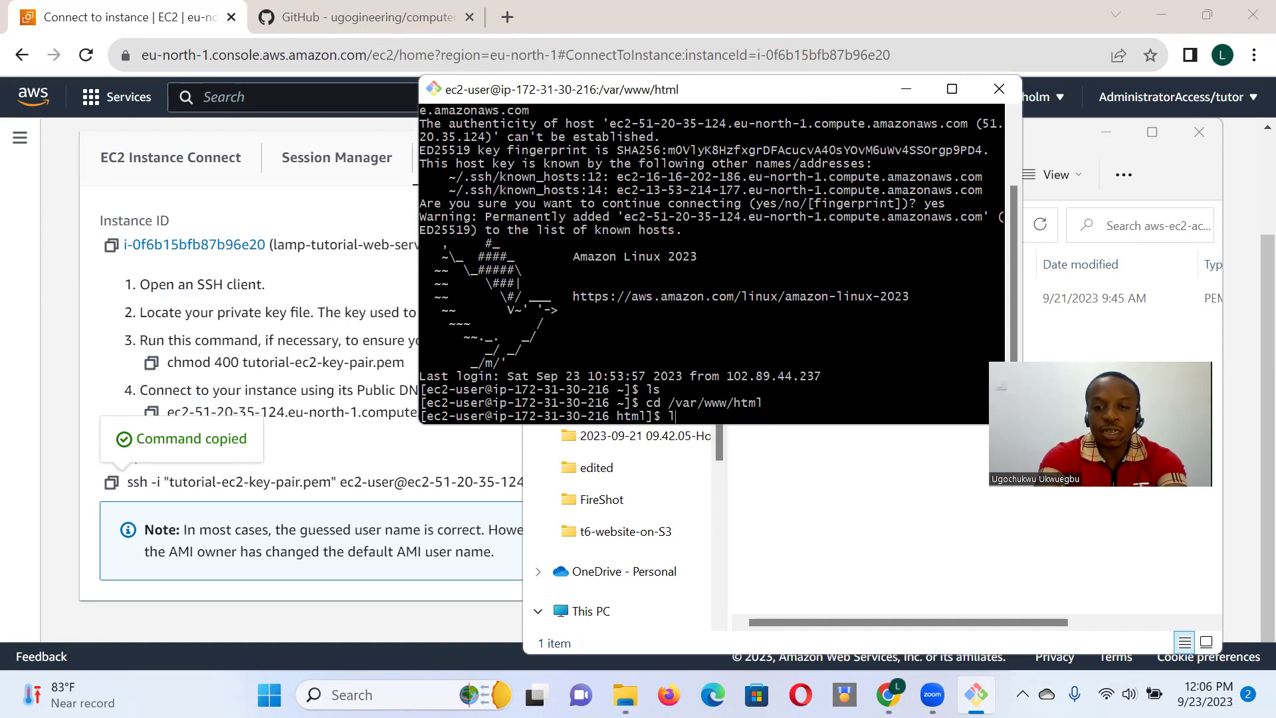
{"action": "type", "text": "s"}
{"action": "key", "text": "Return"}
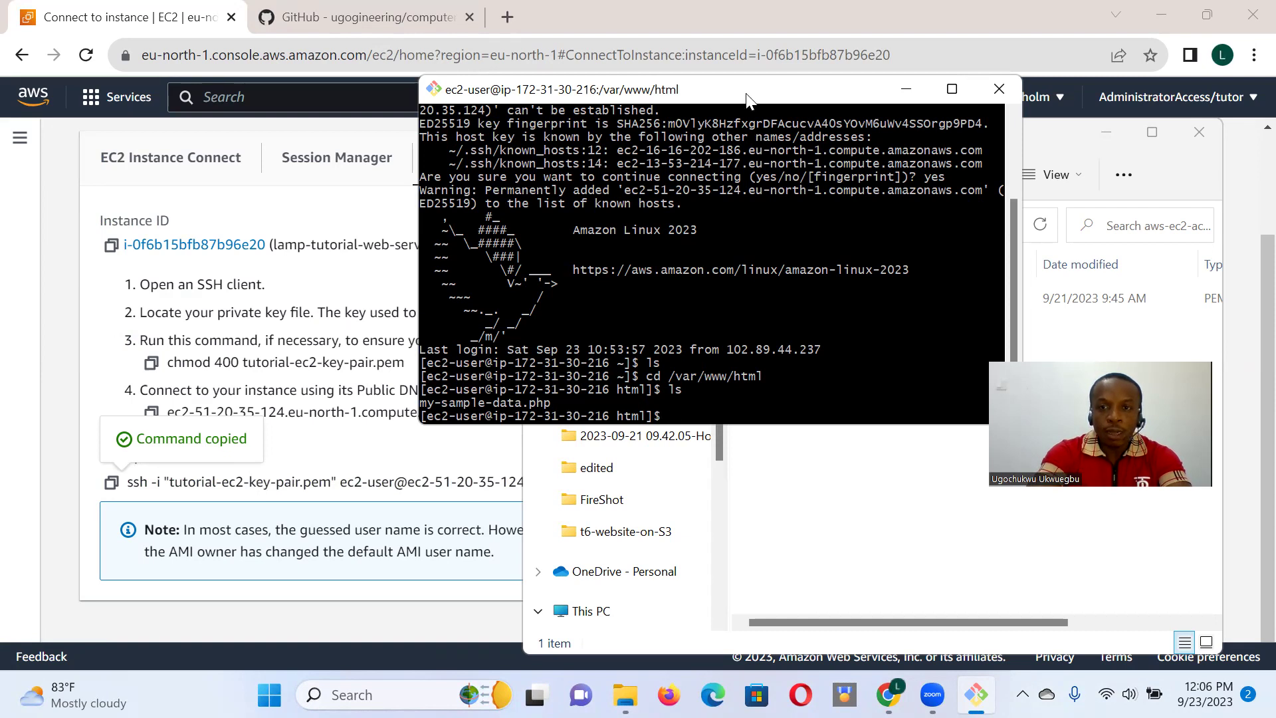
{"action": "left_click", "coordinate": [304, 18]}
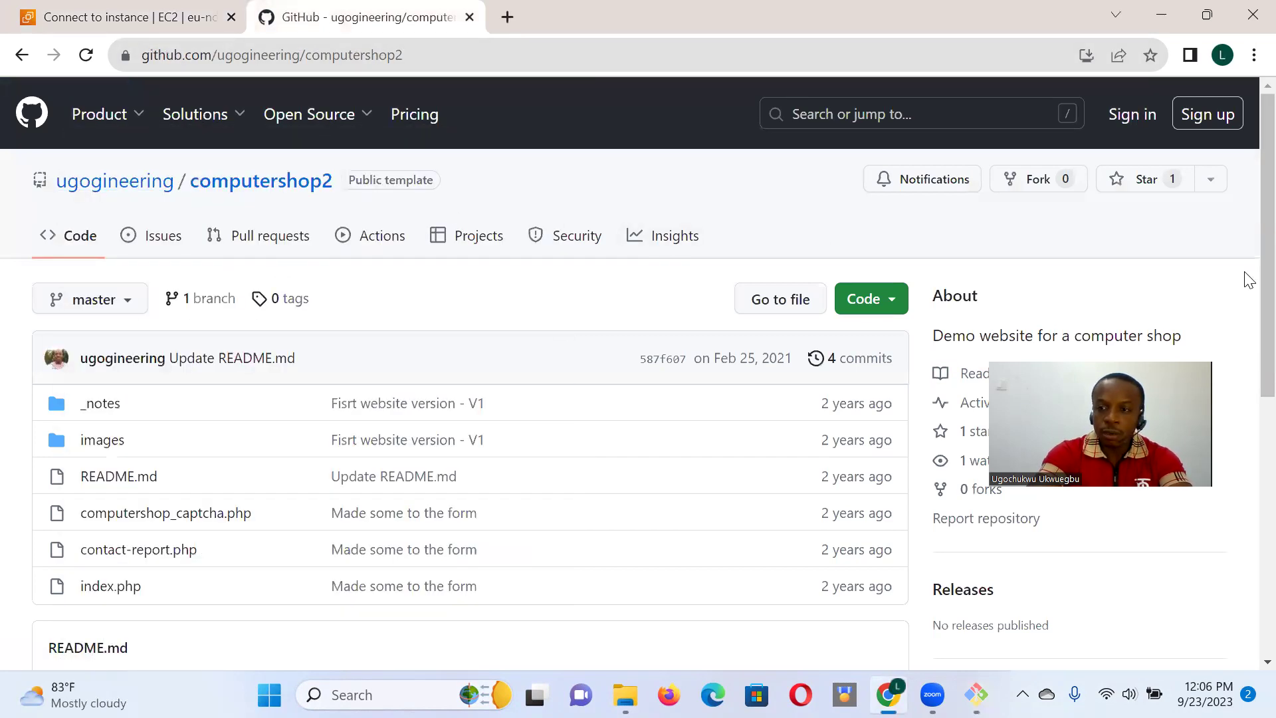
{"action": "left_click_drag", "start_coordinate": [1246, 277], "coordinate": [1249, 558]}
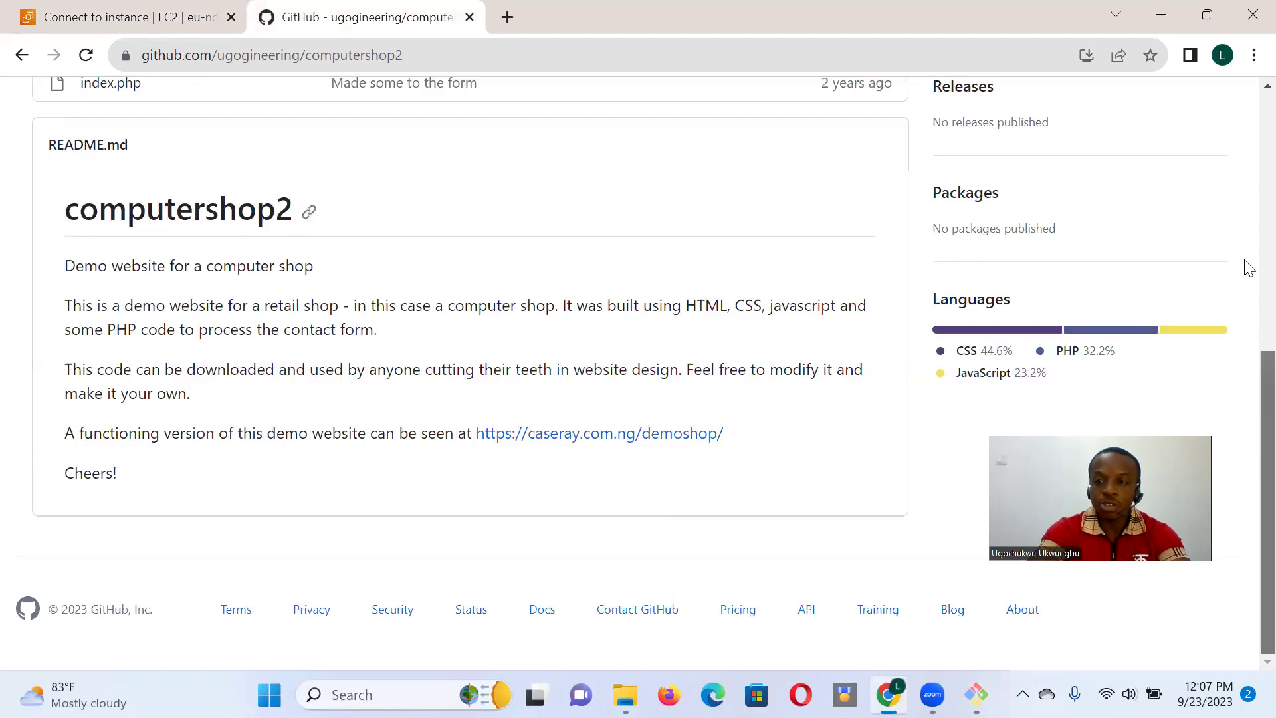
{"action": "scroll", "coordinate": [1247, 200], "scroll_direction": "up", "scroll_amount": 5}
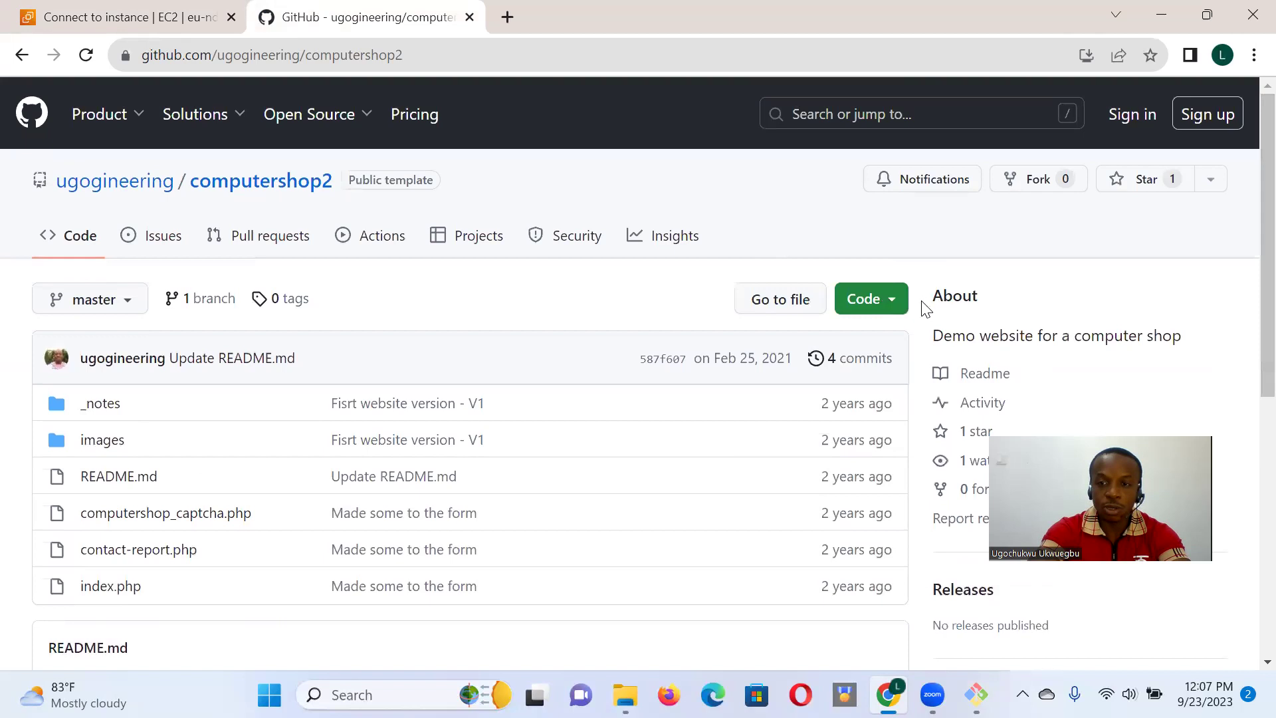
- Copy the HTTPS URL from the green Code menu of computershop2
{"action": "left_click", "coordinate": [869, 299]}
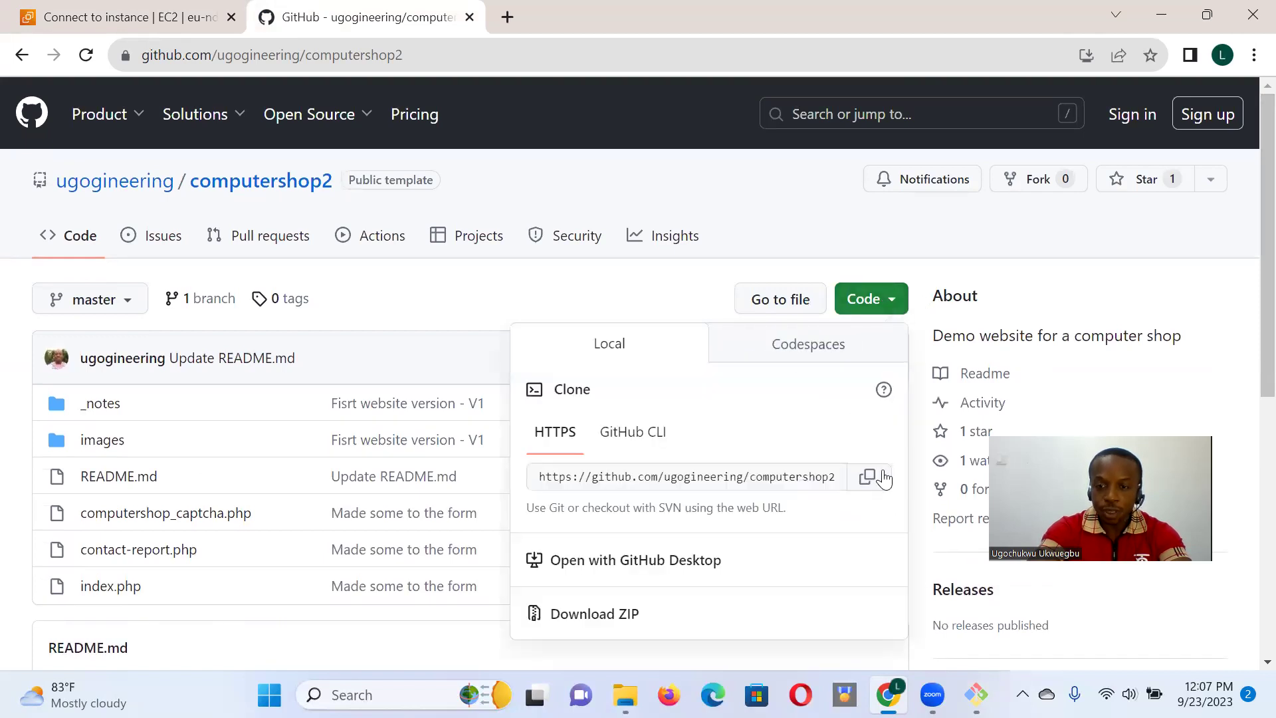
{"action": "left_click", "coordinate": [867, 478]}
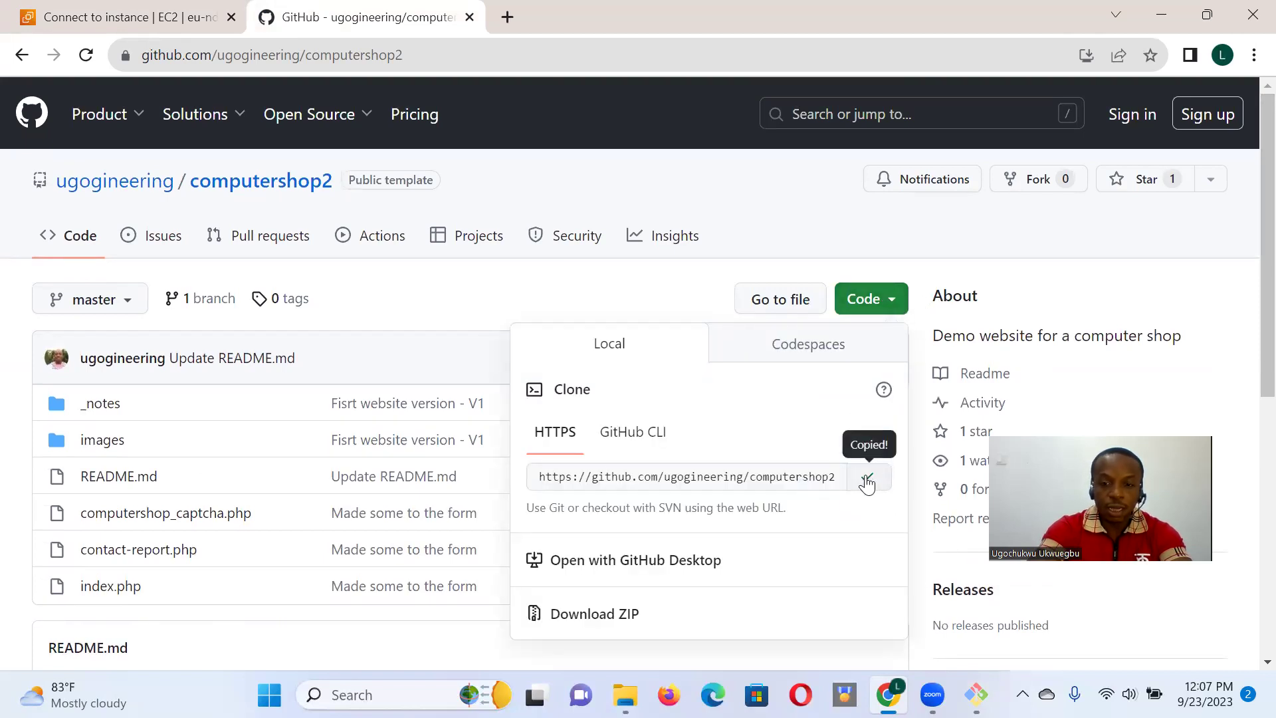
{"action": "mouse_move", "coordinate": [975, 695]}
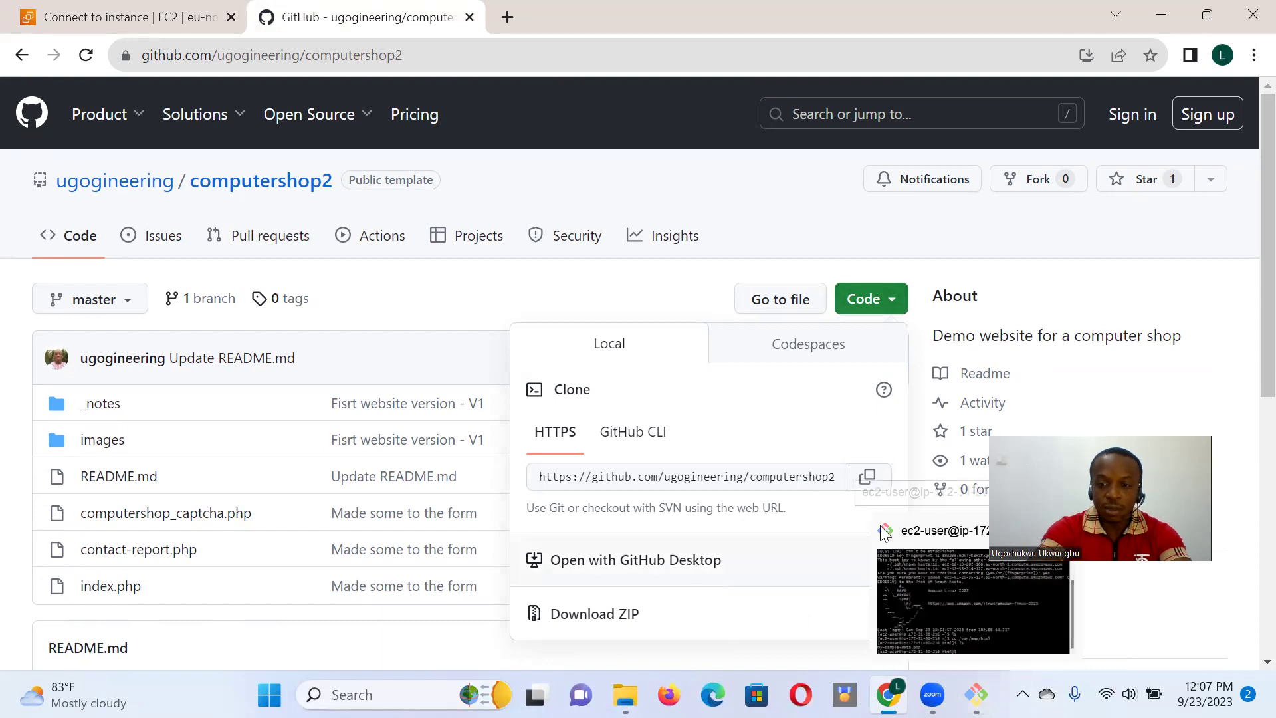
- Run git clone with the pasted computershop2 URL, which fails with 'git: command not found'
{"action": "left_click", "coordinate": [884, 533]}
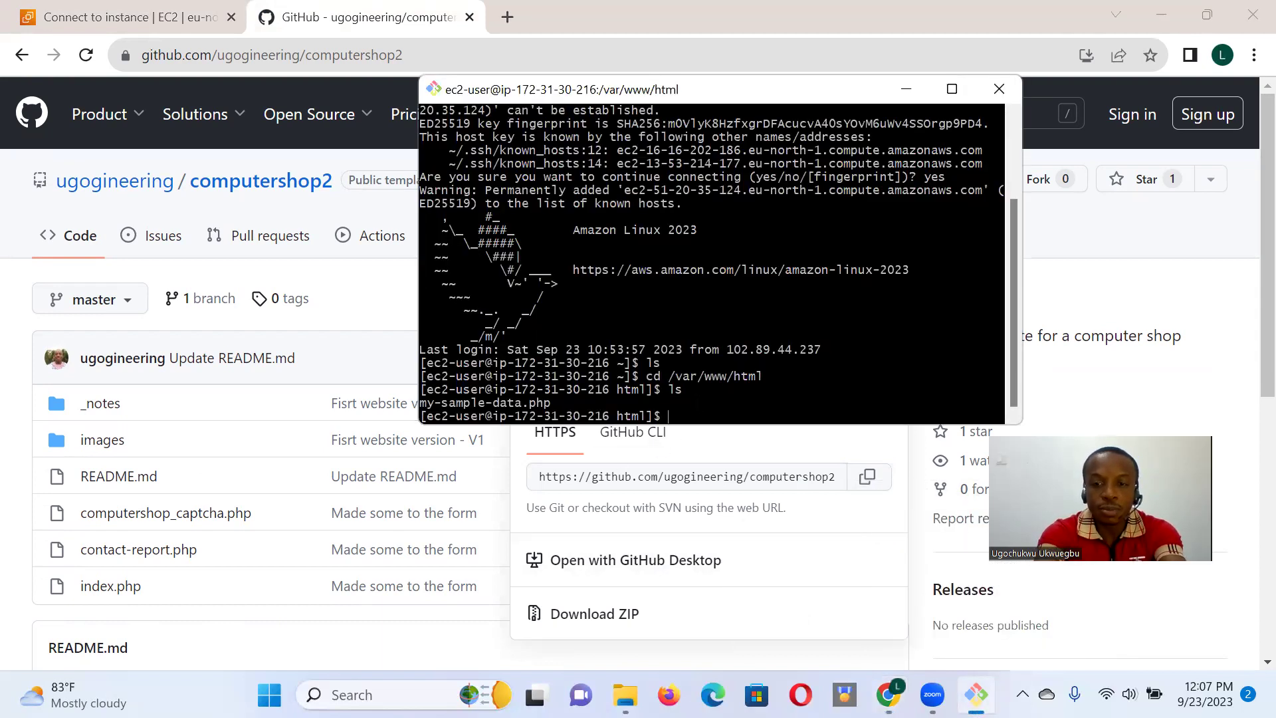
{"action": "type", "text": "git clone"}
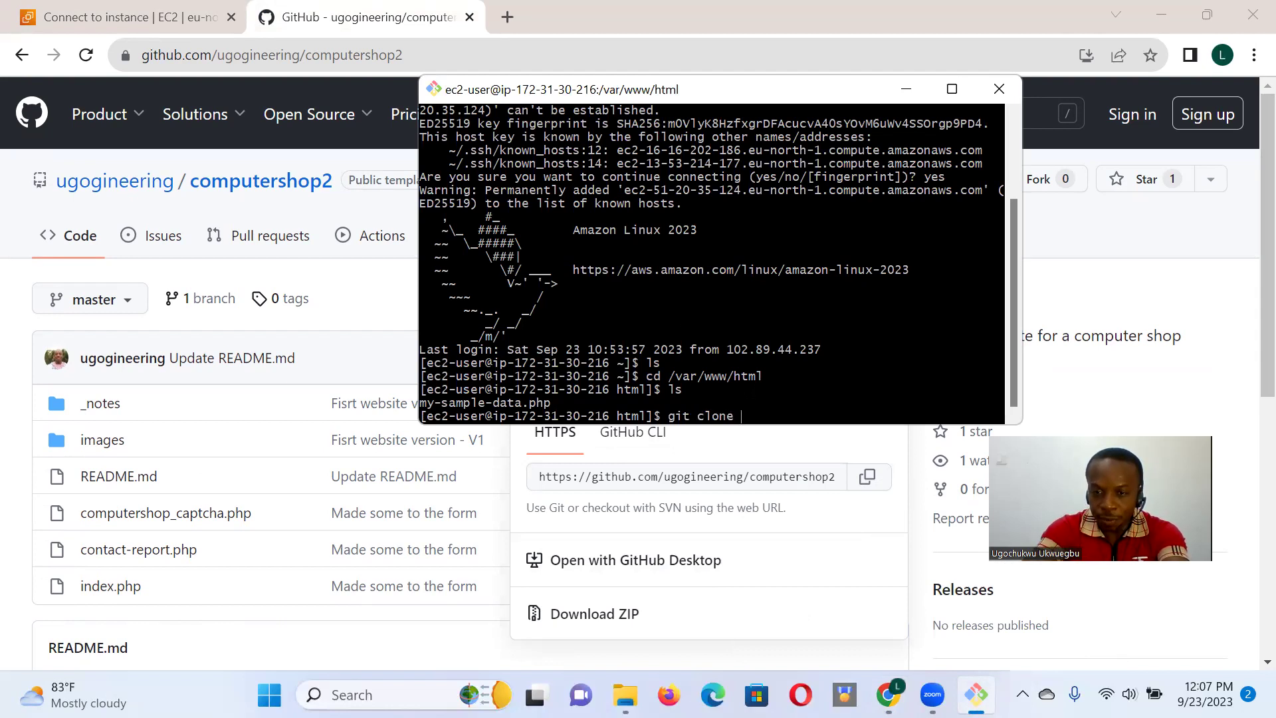
{"action": "right_click", "coordinate": [749, 105]}
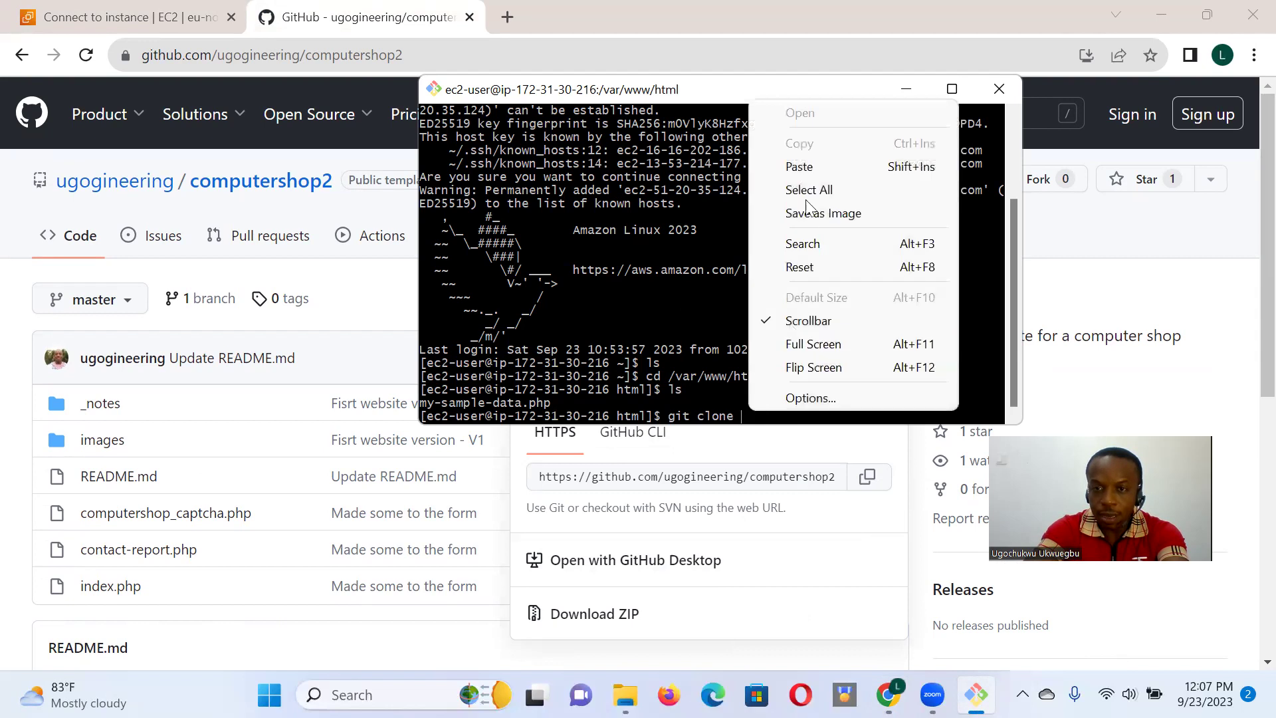
{"action": "left_click", "coordinate": [794, 166]}
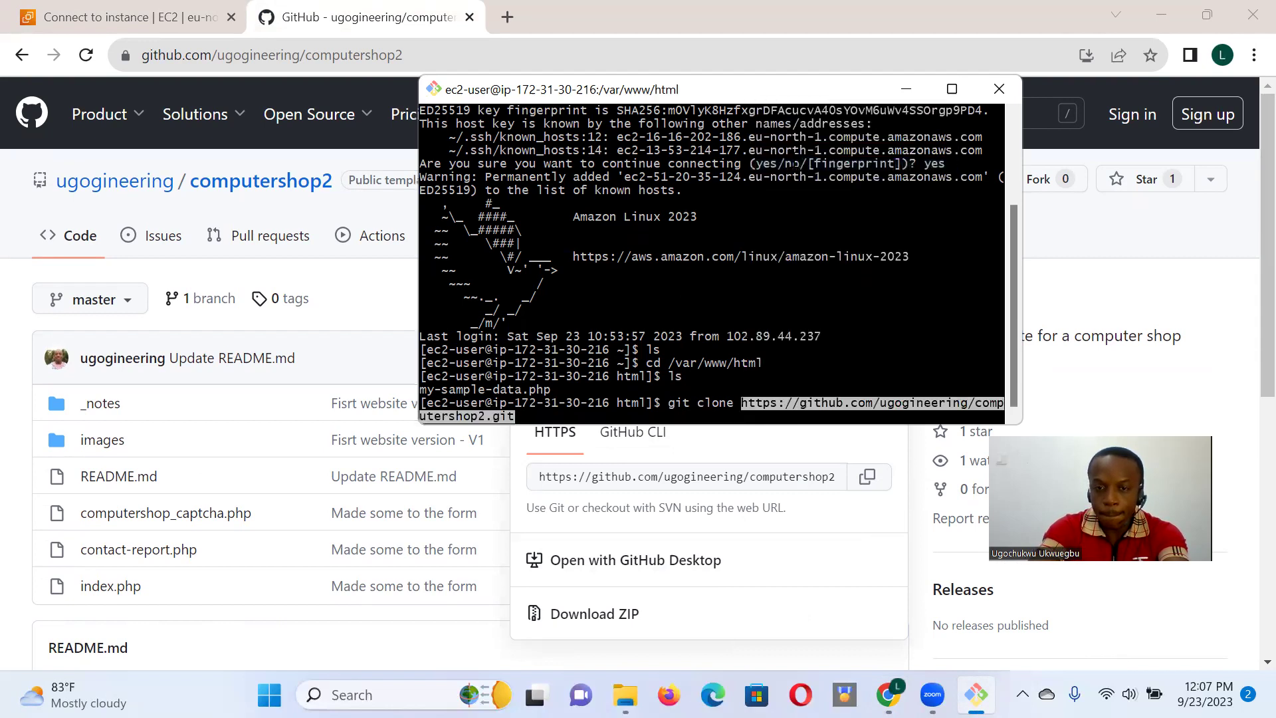
{"action": "key", "text": "Return"}
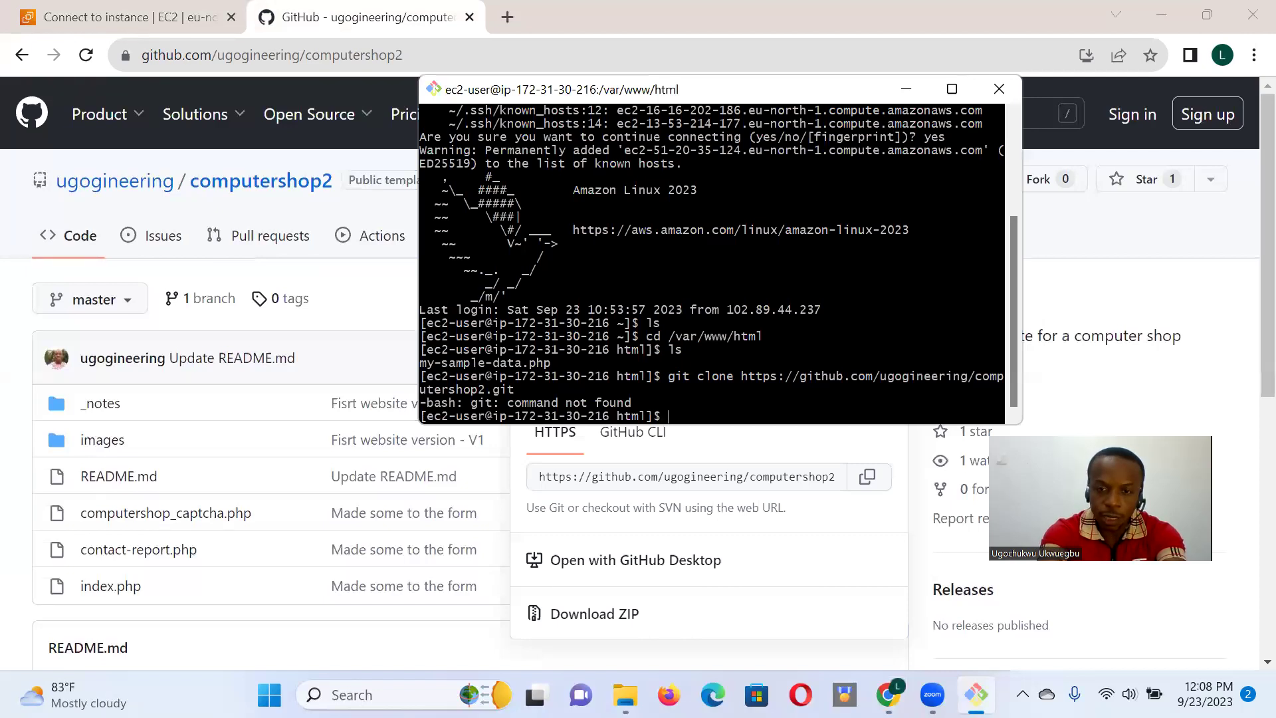
{"action": "type", "text": "sudo "}
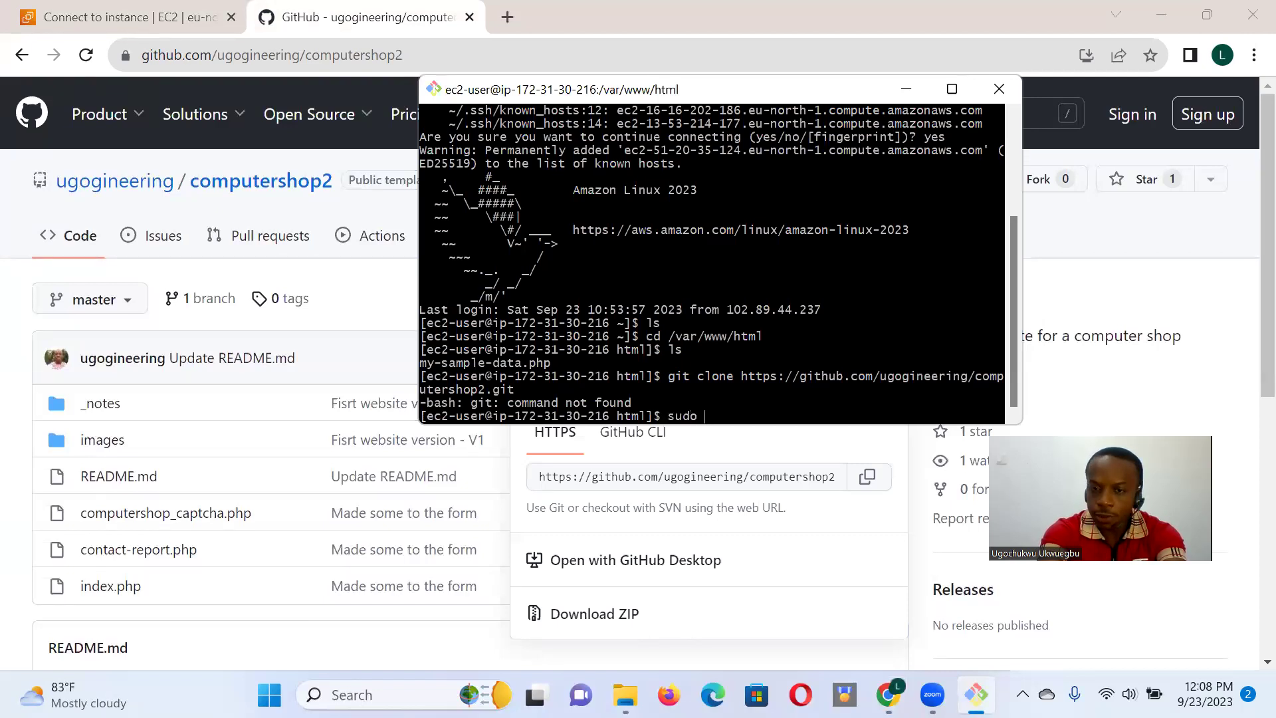
{"action": "type", "text": "yu"}
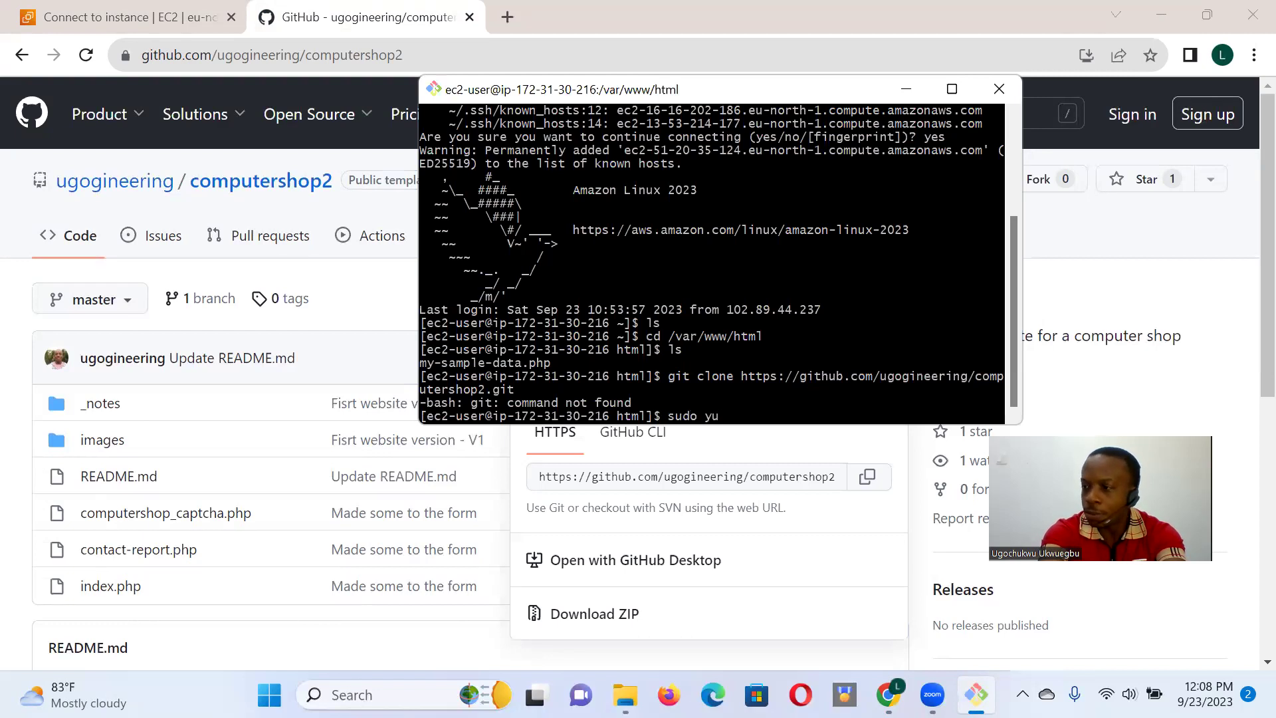
{"action": "type", "text": "m i"}
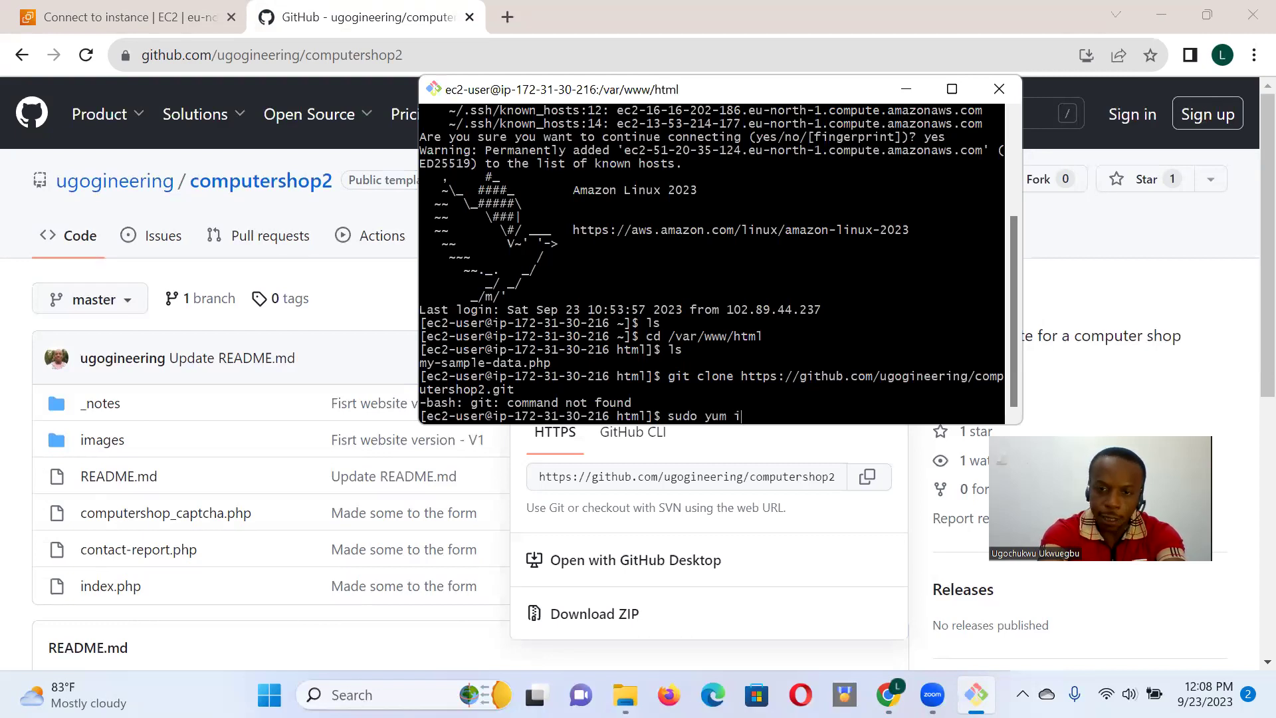
{"action": "type", "text": "nstall "}
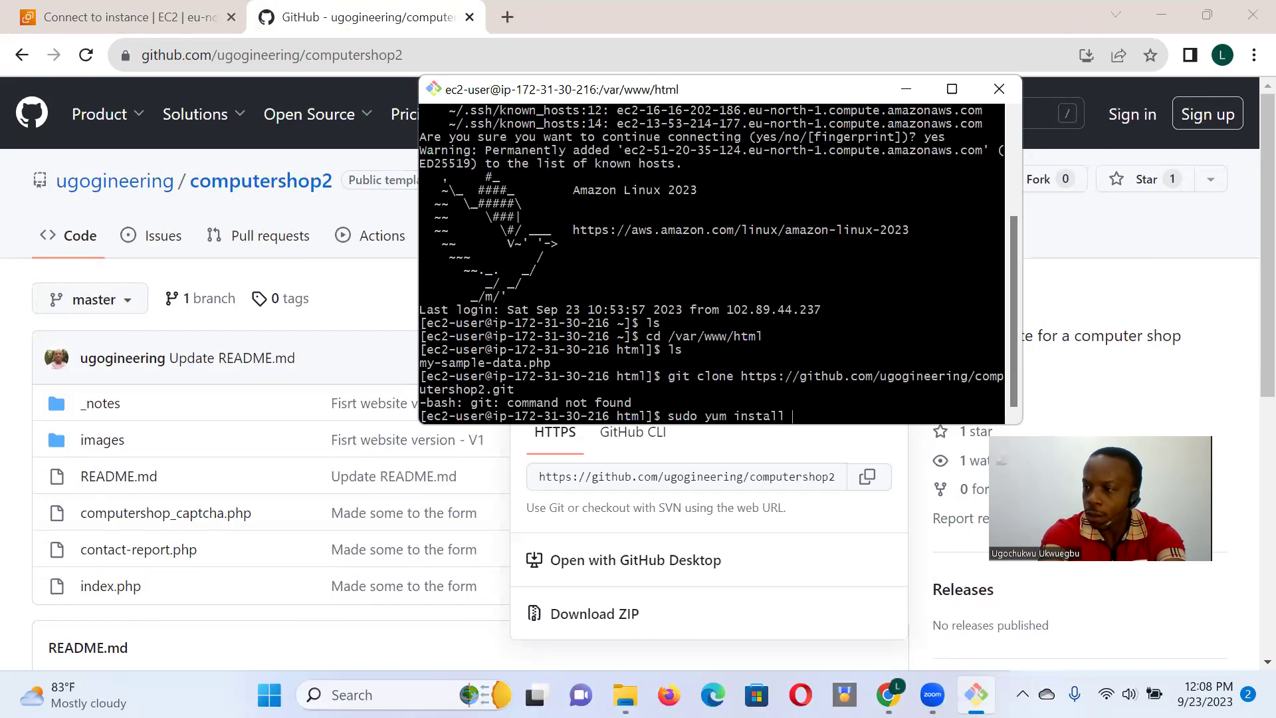
{"action": "type", "text": "git -y"}
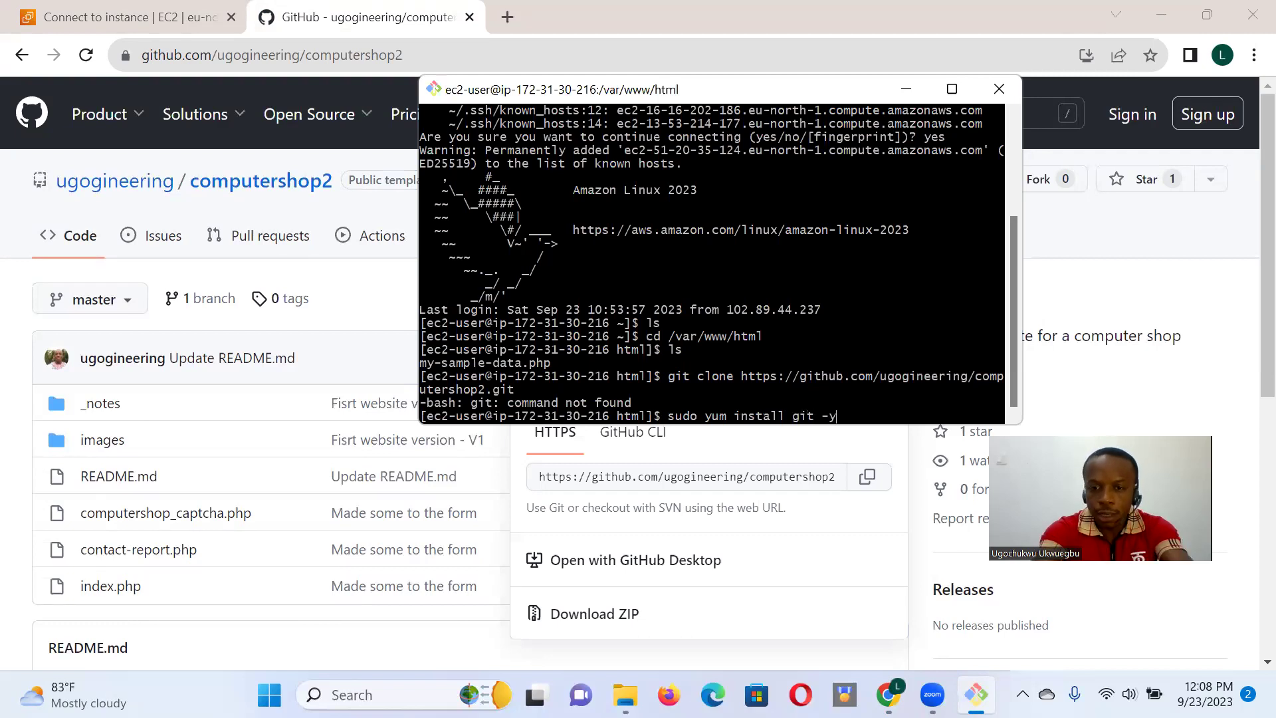
- Install git with 'sudo yum install git -y' until it reports Complete!
{"action": "key", "text": "Return"}
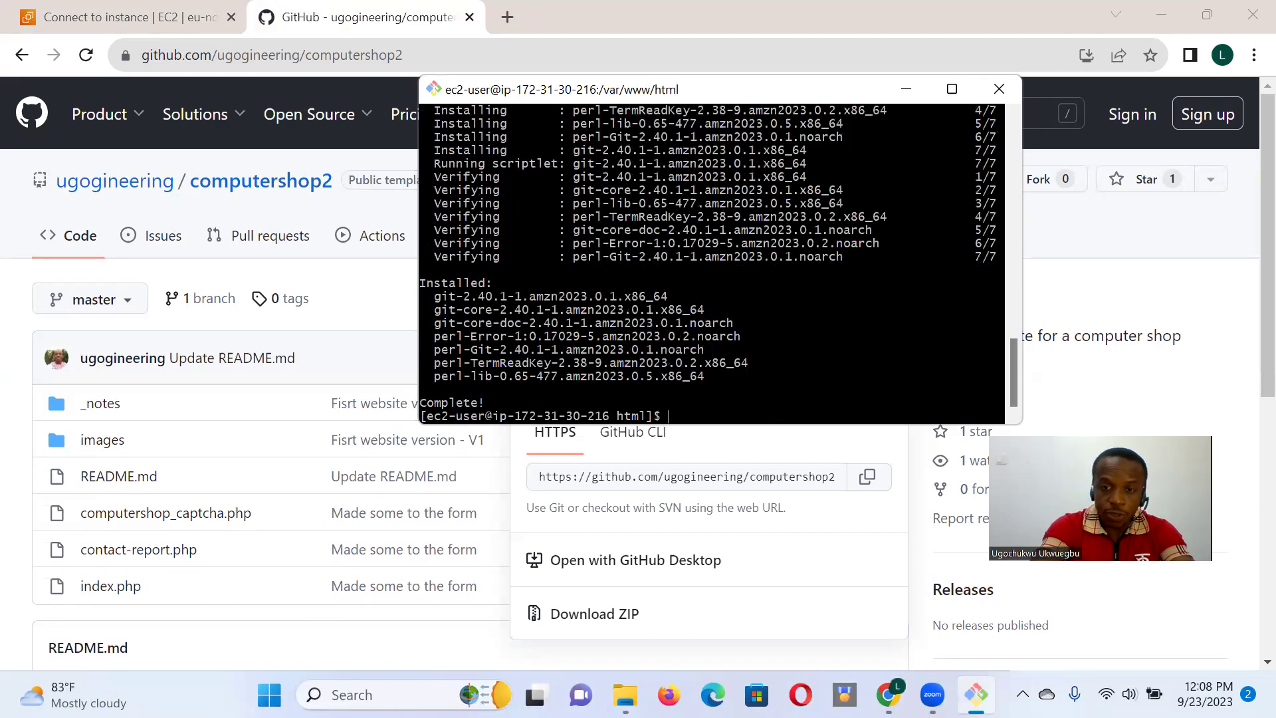
- Rerun the recalled git clone, then list computershop2 beside my-sample-data.php
{"action": "key", "text": "Up"}
{"action": "key", "text": "Up"}
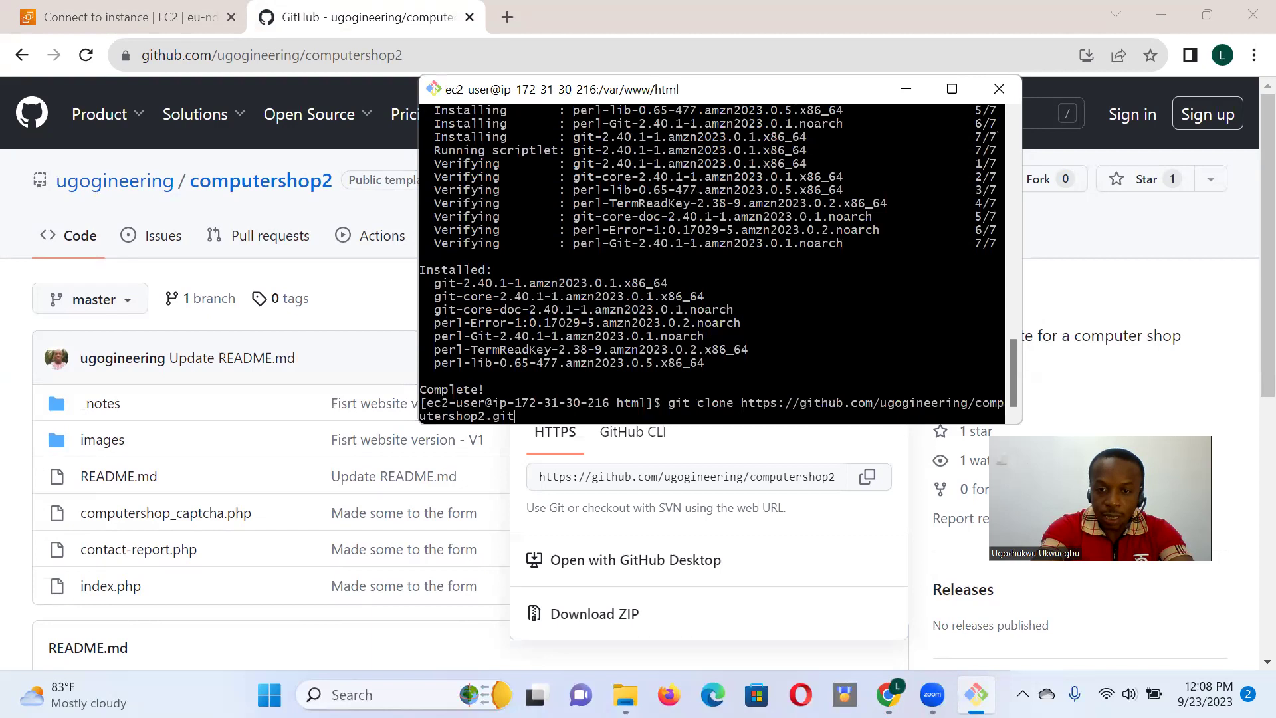
{"action": "key", "text": "Return"}
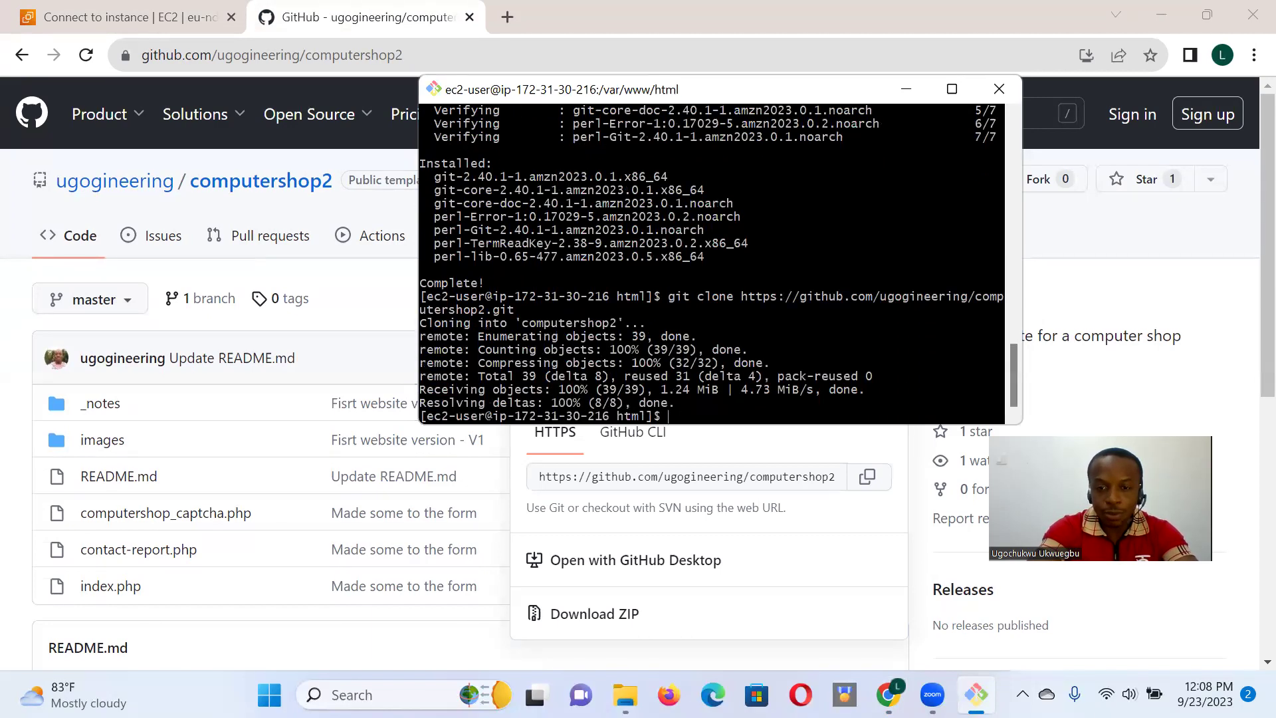
{"action": "type", "text": "ls"}
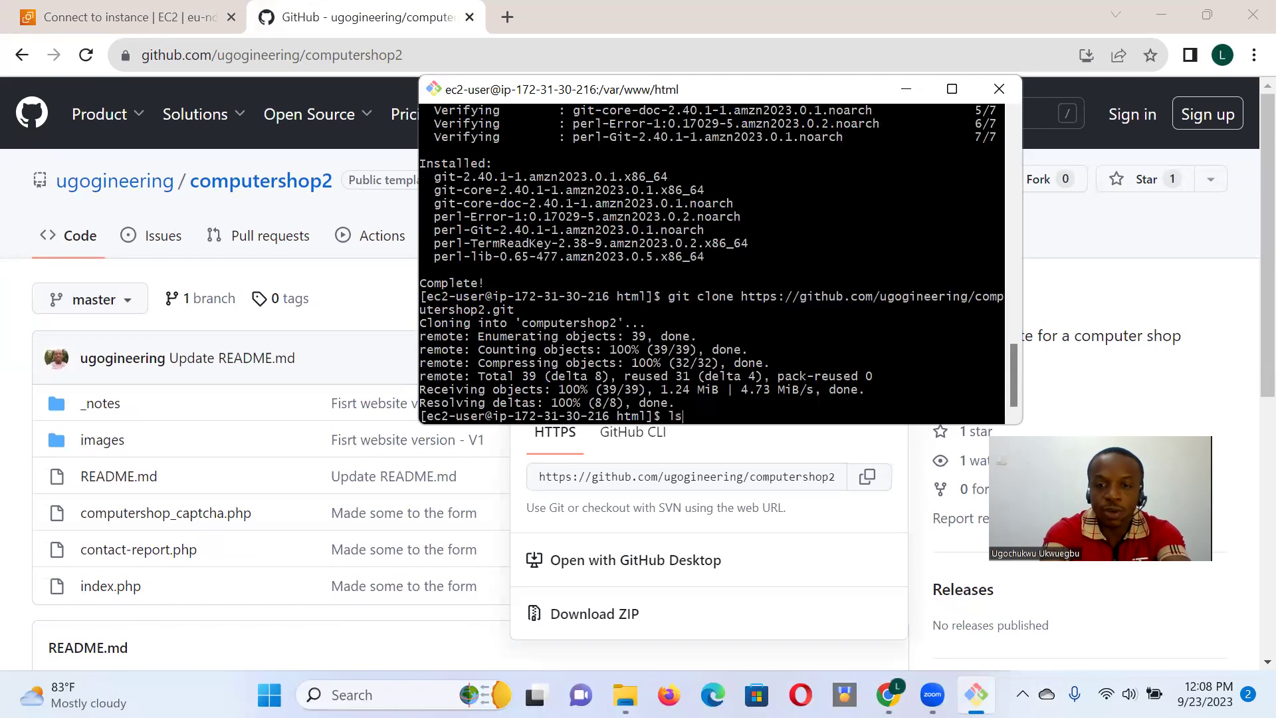
{"action": "key", "text": "Return"}
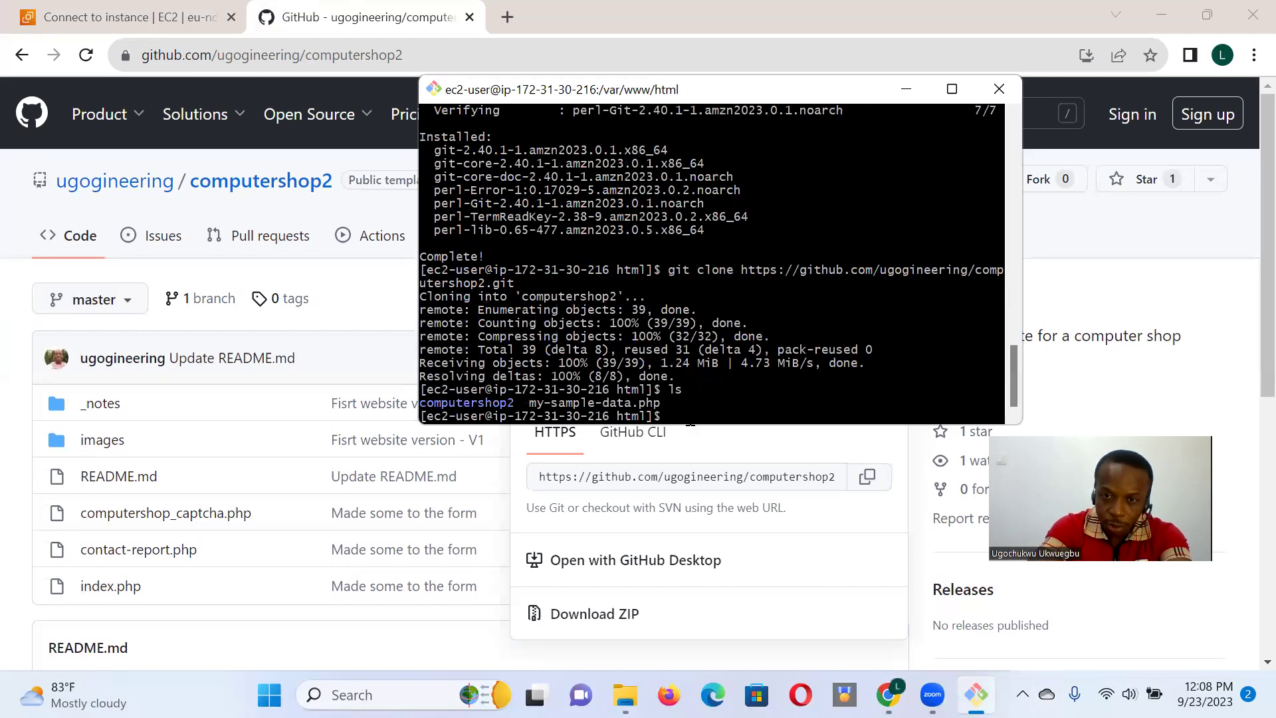
{"action": "type", "text": "cd "}
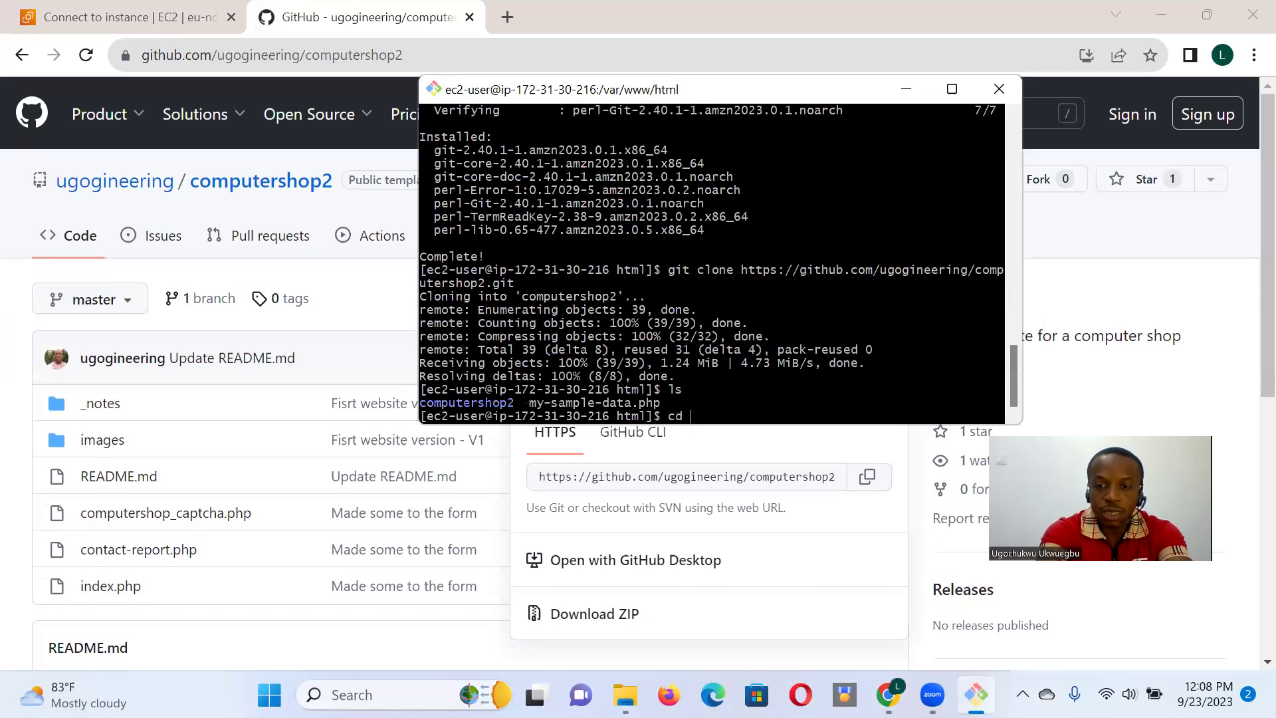
{"action": "type", "text": "co"}
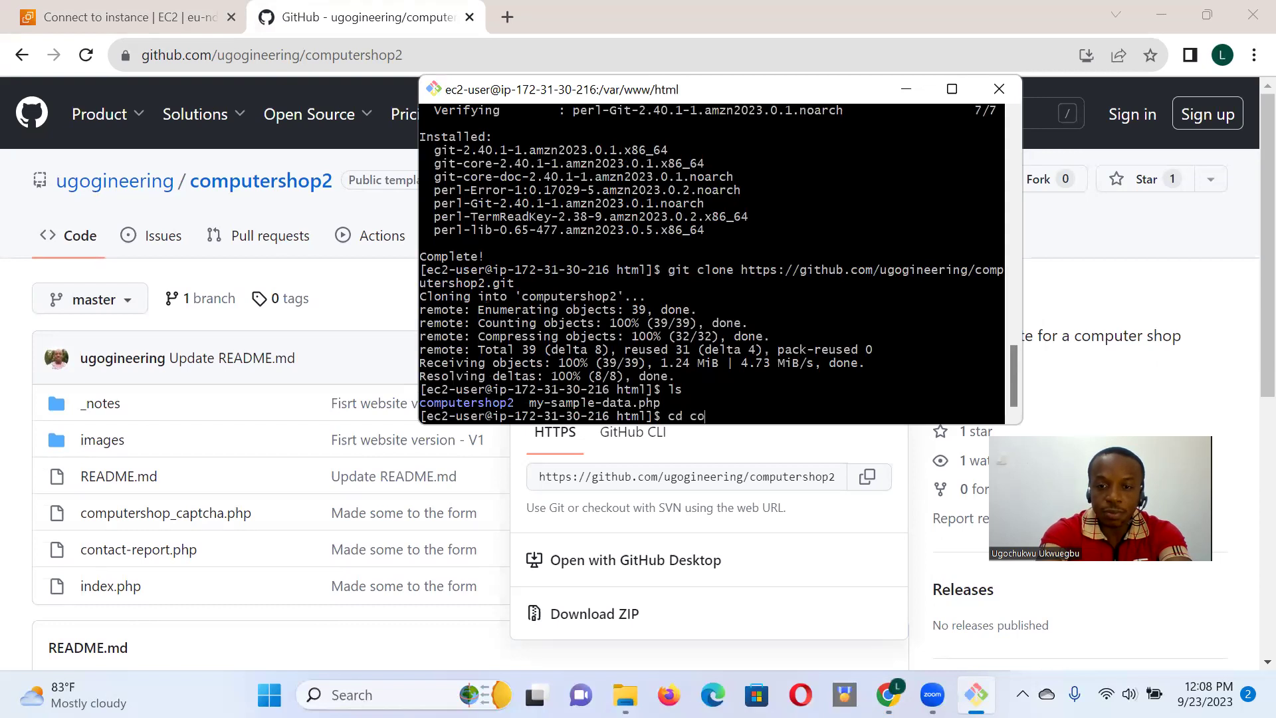
{"action": "type", "text": "mputer"}
- Enter the computershop2 folder and list the cloned repository's files
{"action": "key", "text": "Tab"}
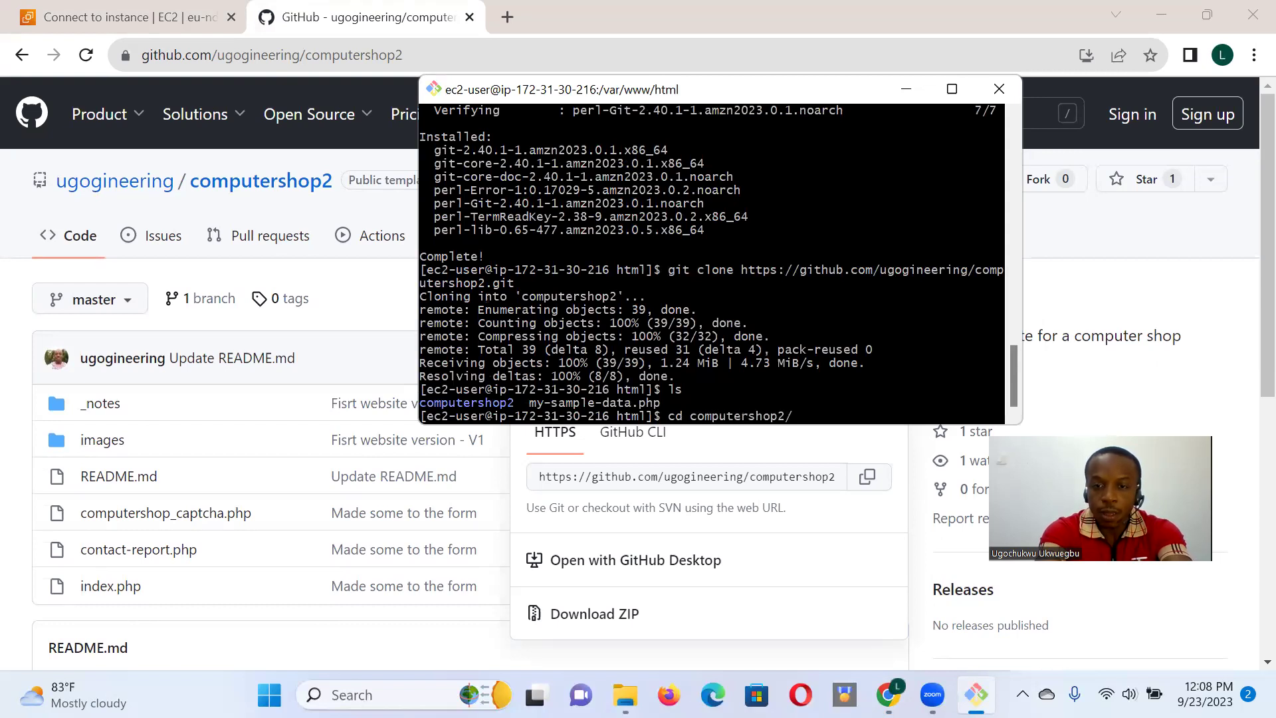
{"action": "key", "text": "Return"}
{"action": "type", "text": "ls"}
{"action": "key", "text": "Return"}
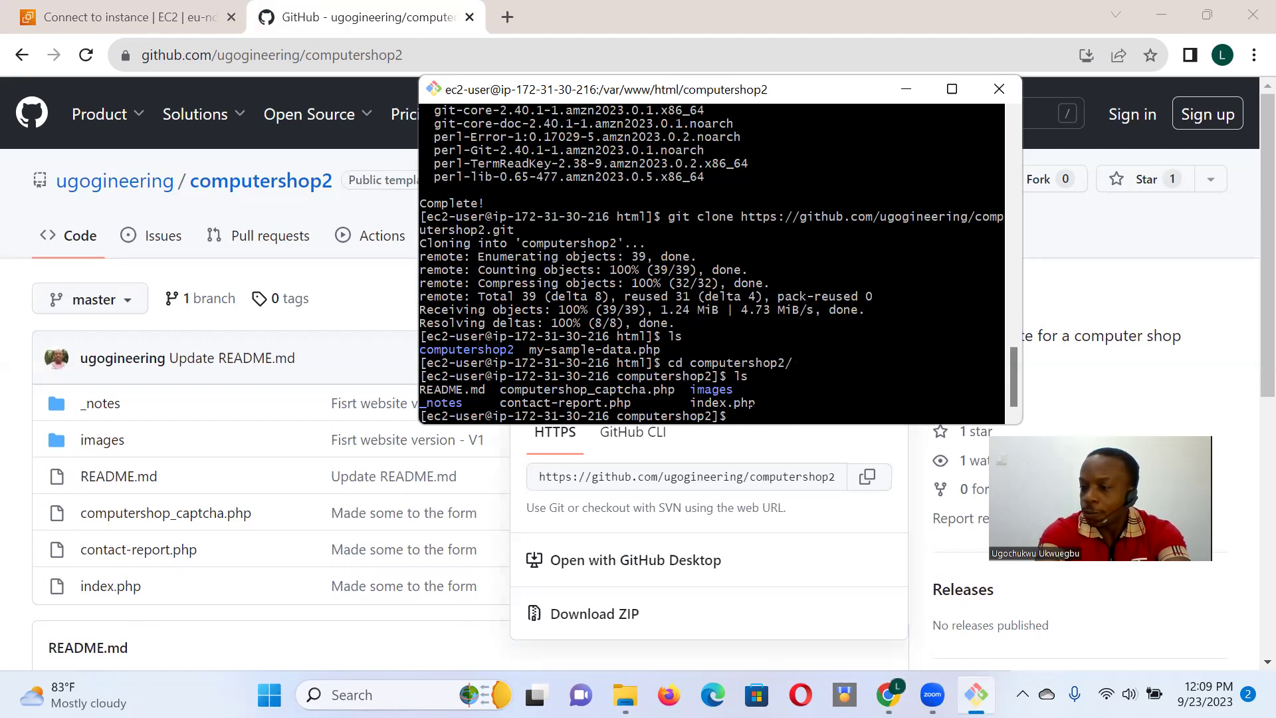
{"action": "type", "text": "su"}
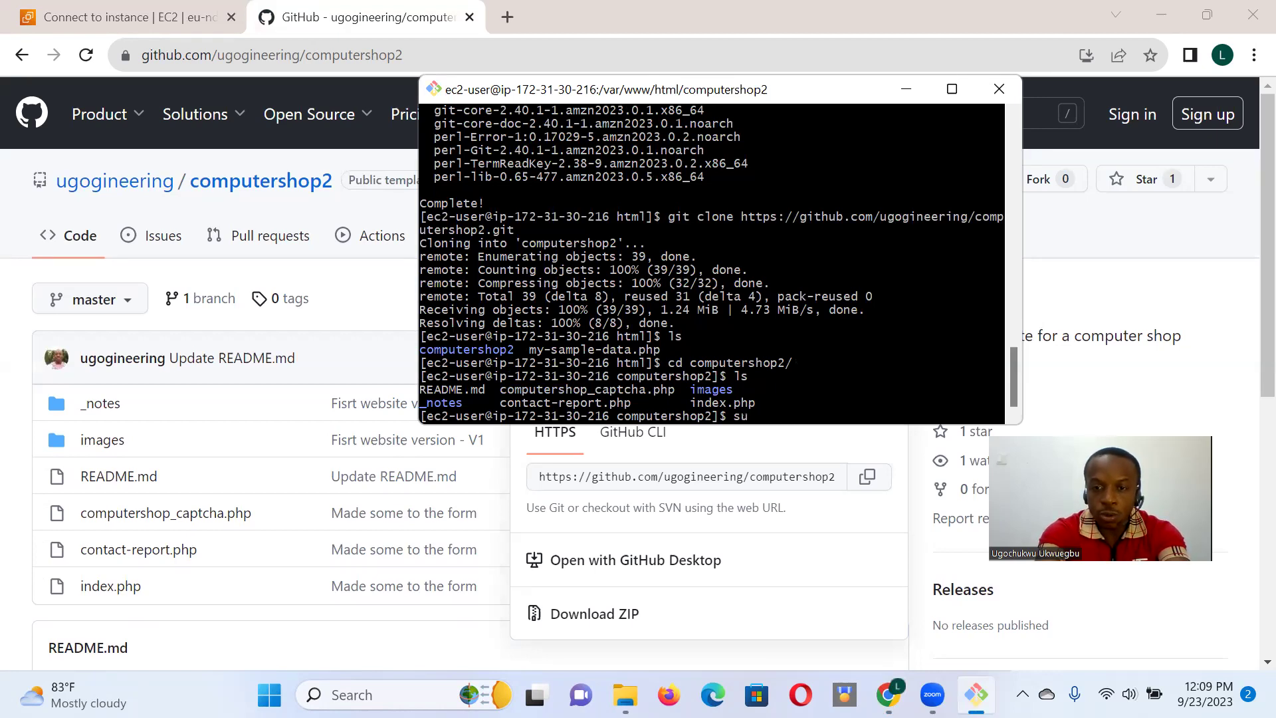
{"action": "type", "text": "do mv "}
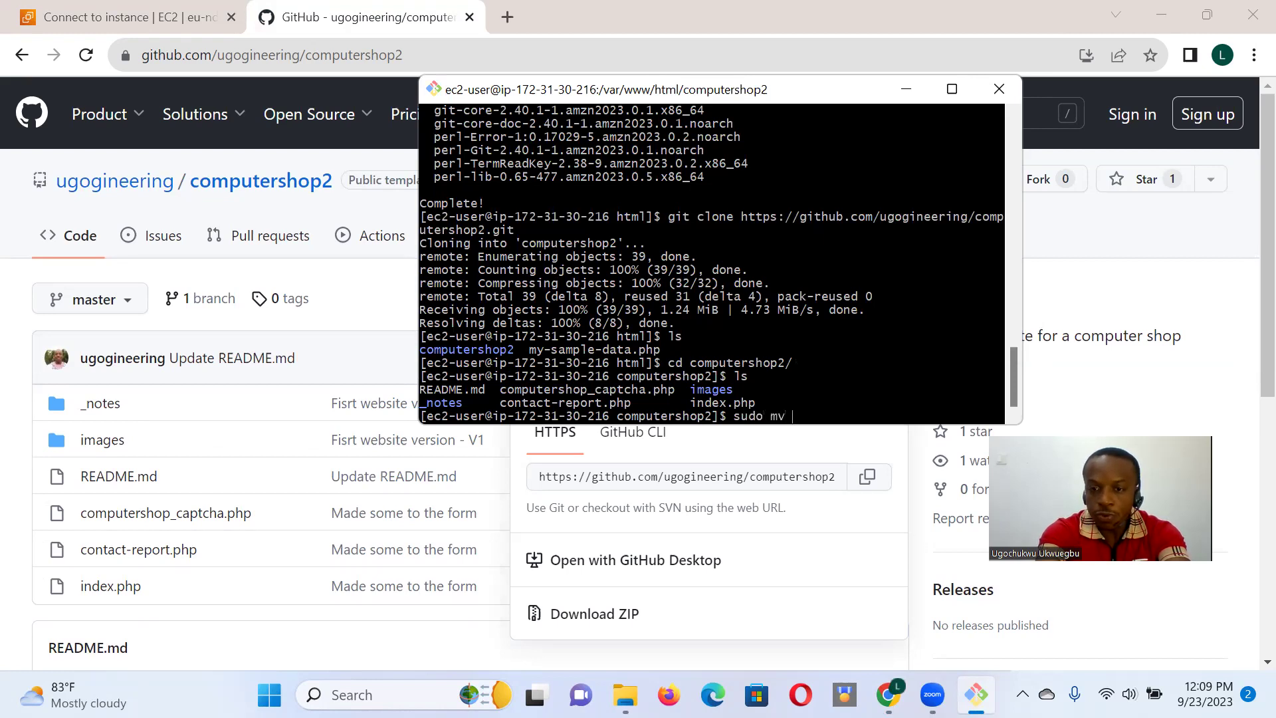
{"action": "type", "text": "*"}
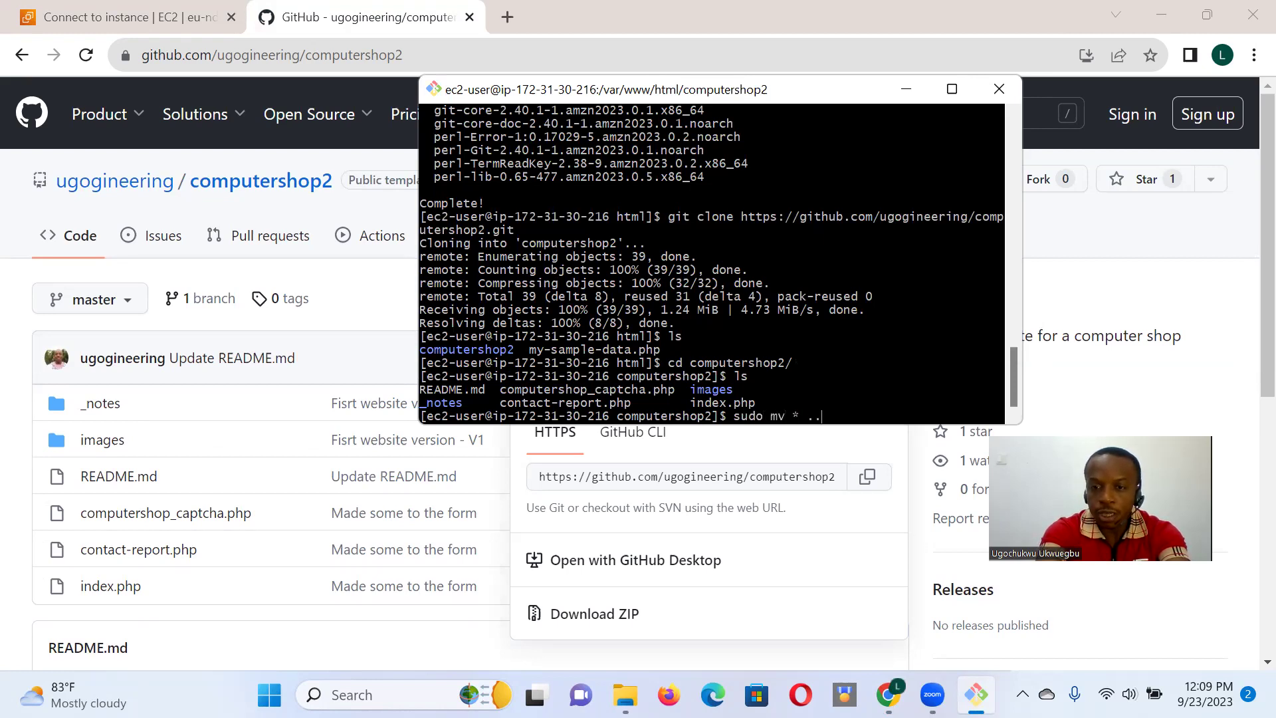
- Move all site files up into /var/www/html and confirm index.php, images and README.md appear there
{"action": "key", "text": "Return"}
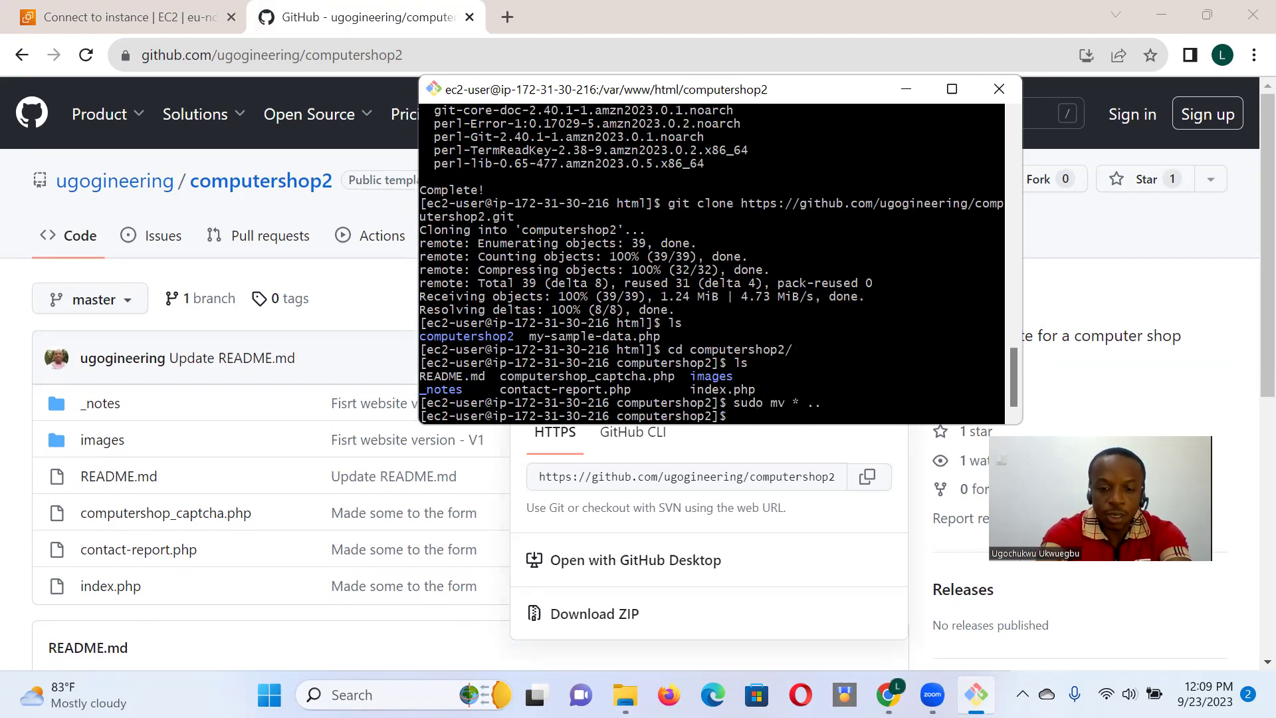
{"action": "type", "text": "ls"}
{"action": "key", "text": "Return"}
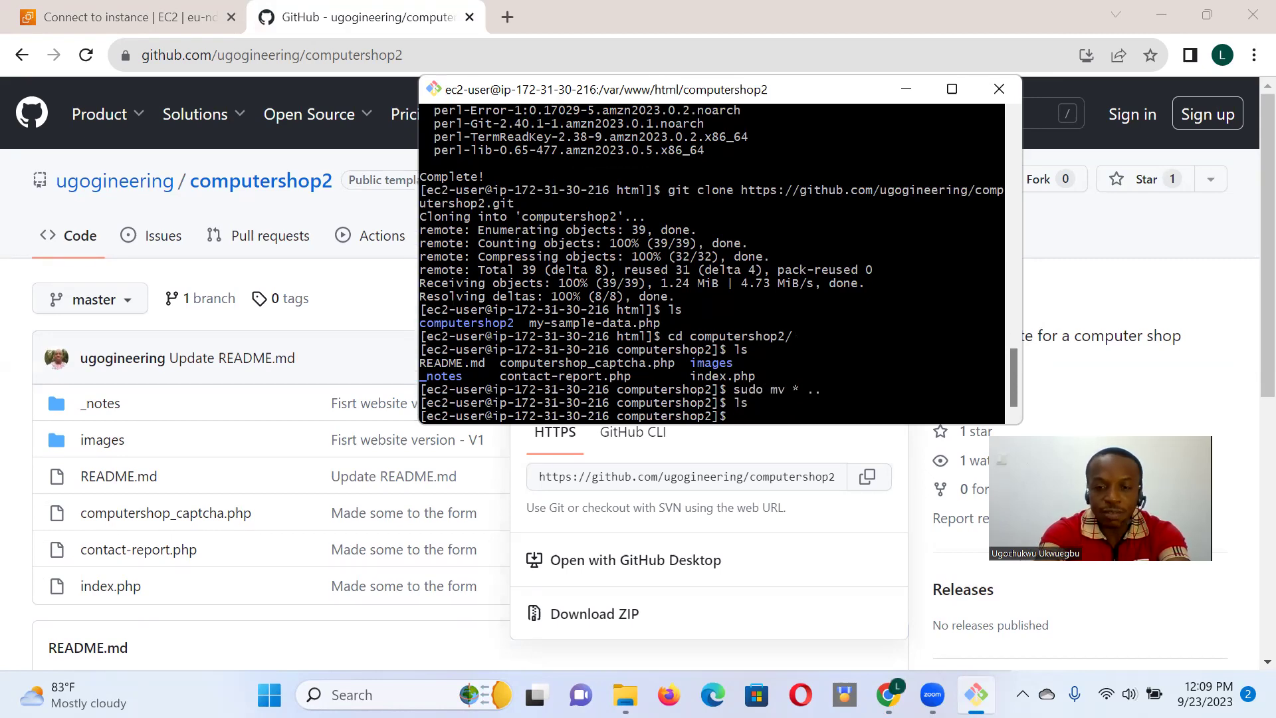
{"action": "type", "text": "cd "}
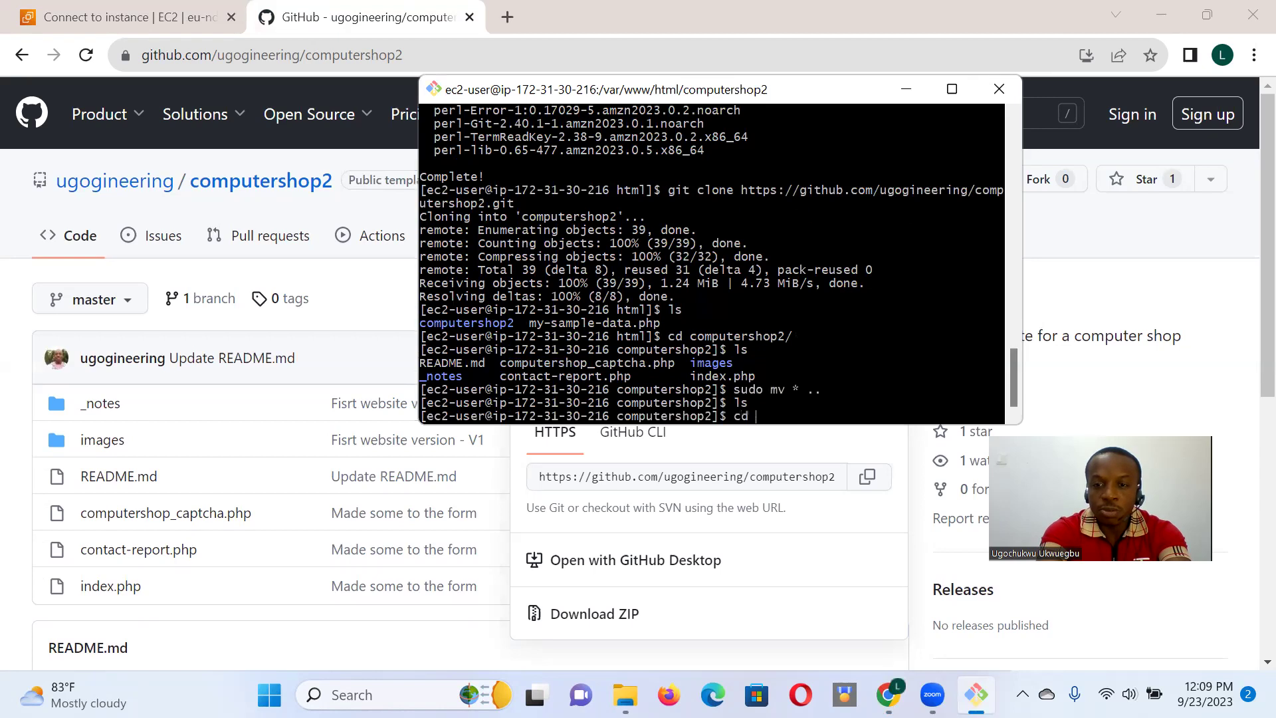
{"action": "type", "text": ".."}
{"action": "key", "text": "Return"}
{"action": "type", "text": "ls"}
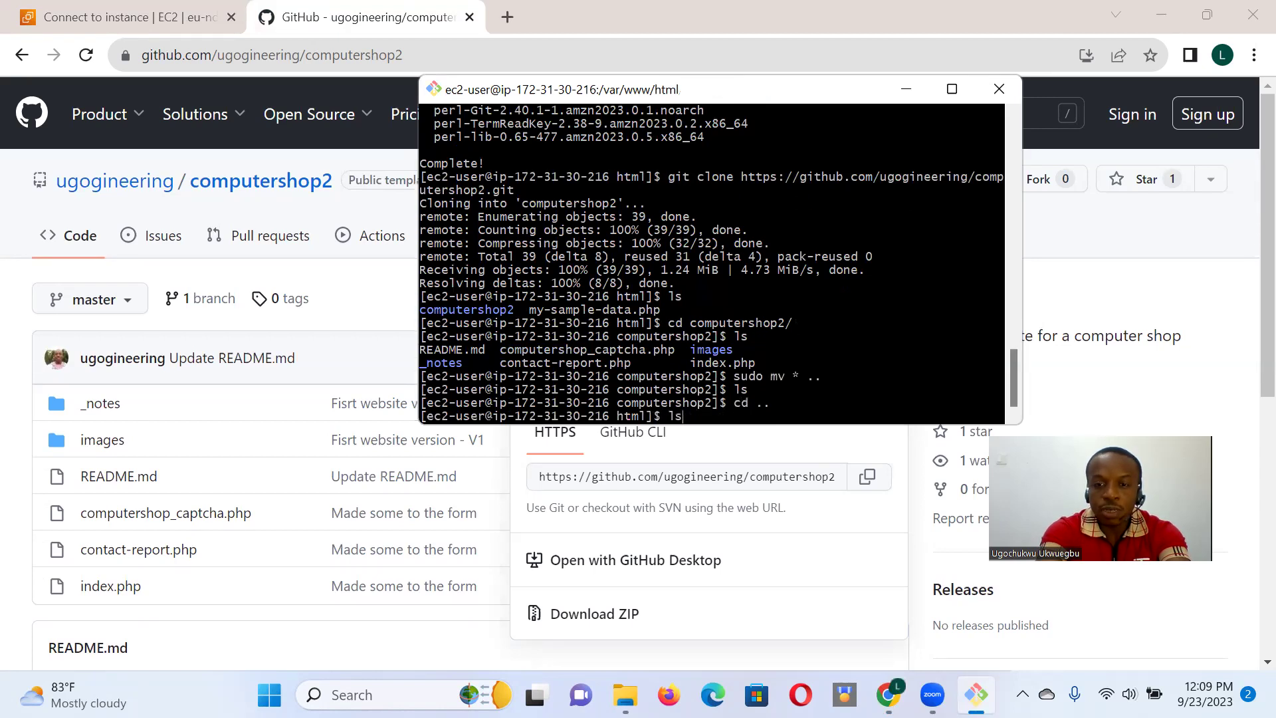
{"action": "key", "text": "Return"}
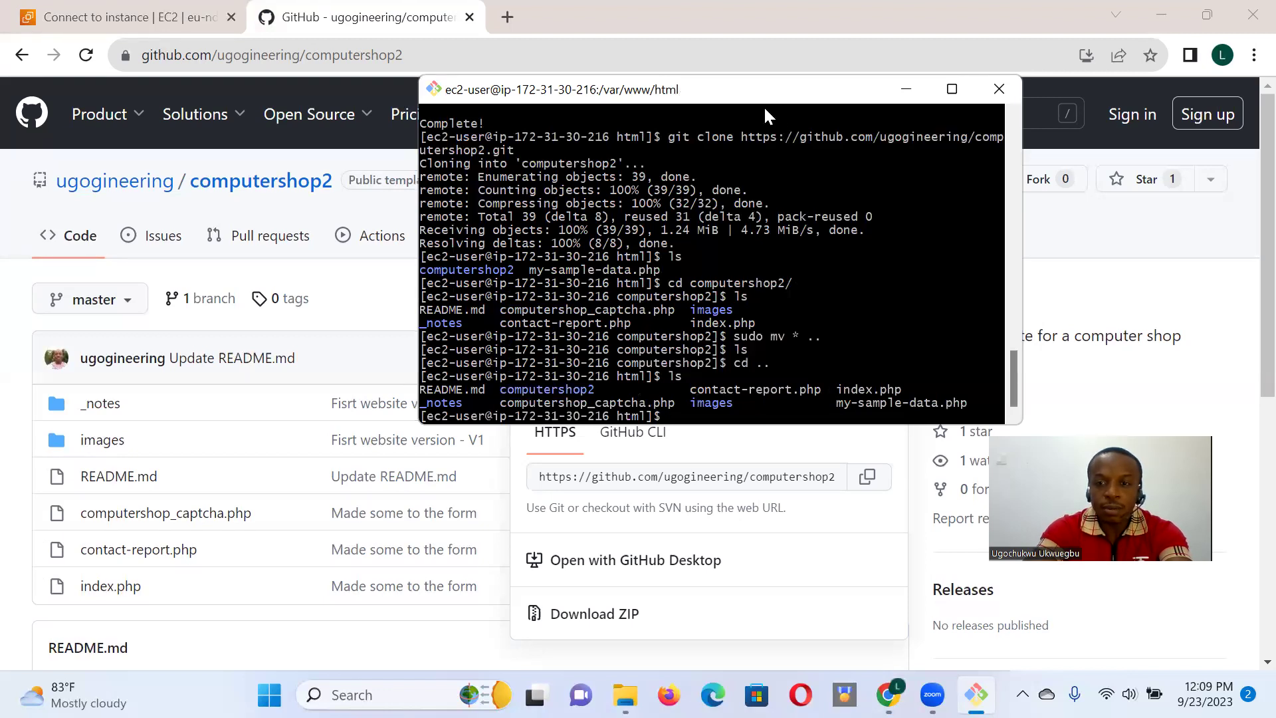
{"action": "left_click_drag", "start_coordinate": [764, 99], "coordinate": [757, 176]}
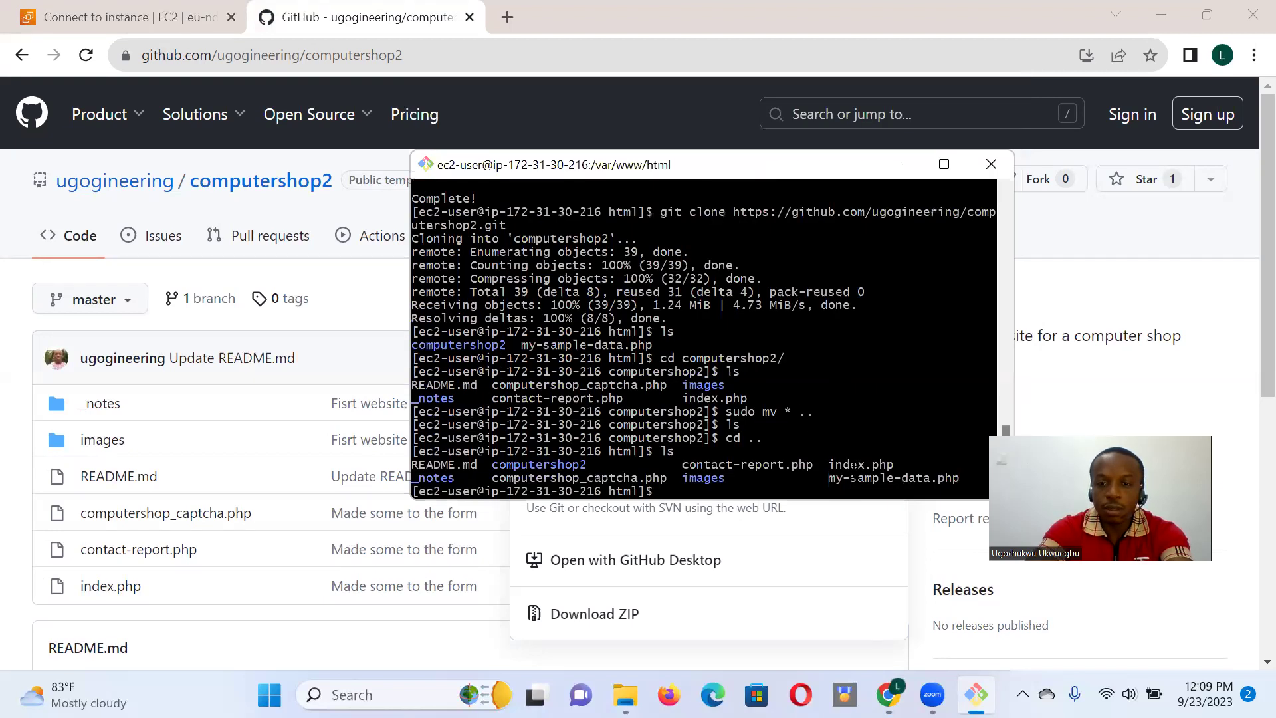
- Copy 51.20.35.124 from the lamp-tutorial-web-server instance summary page
{"action": "left_click", "coordinate": [113, 14]}
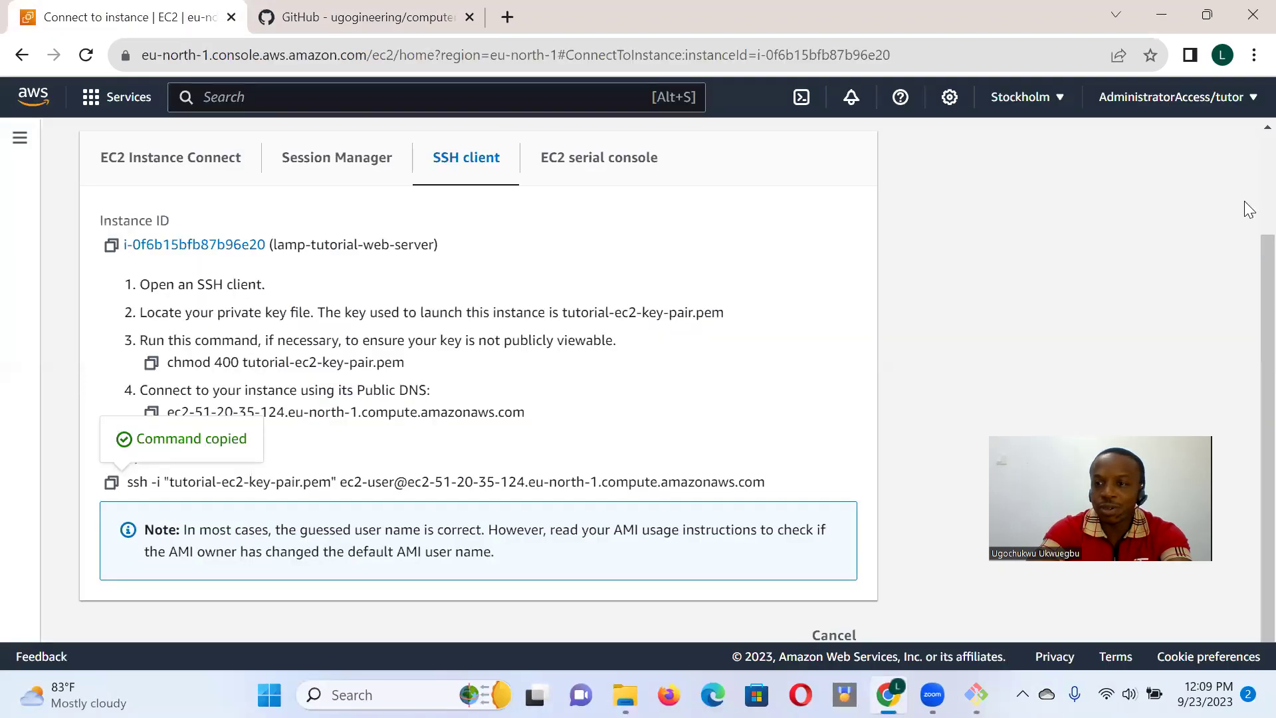
{"action": "scroll", "coordinate": [1245, 250], "scroll_direction": "up", "scroll_amount": 3}
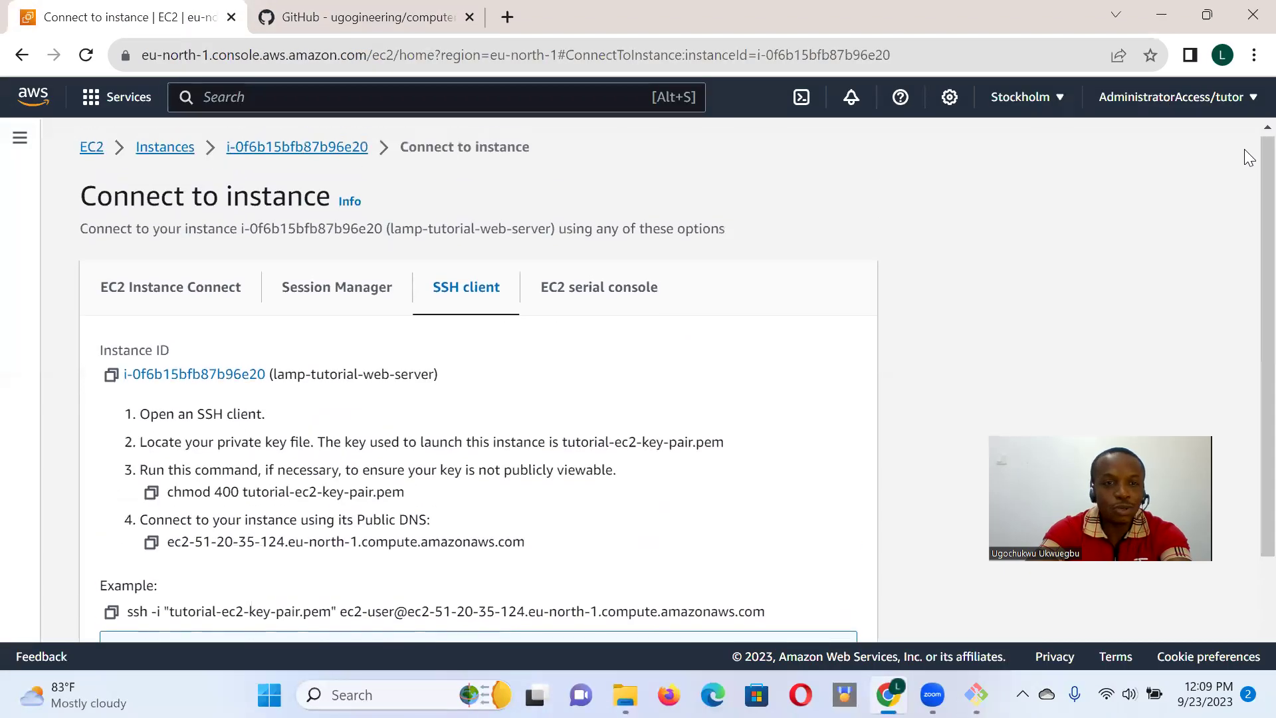
{"action": "left_click", "coordinate": [243, 151]}
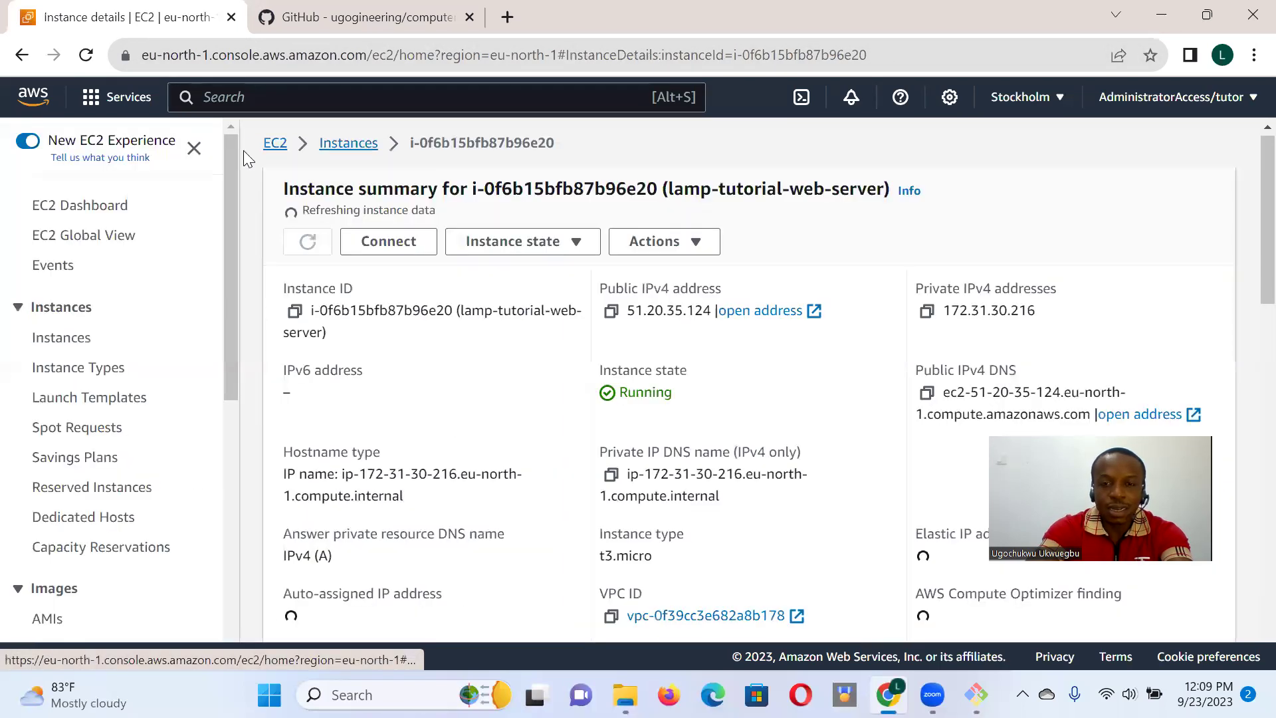
{"action": "left_click", "coordinate": [611, 307]}
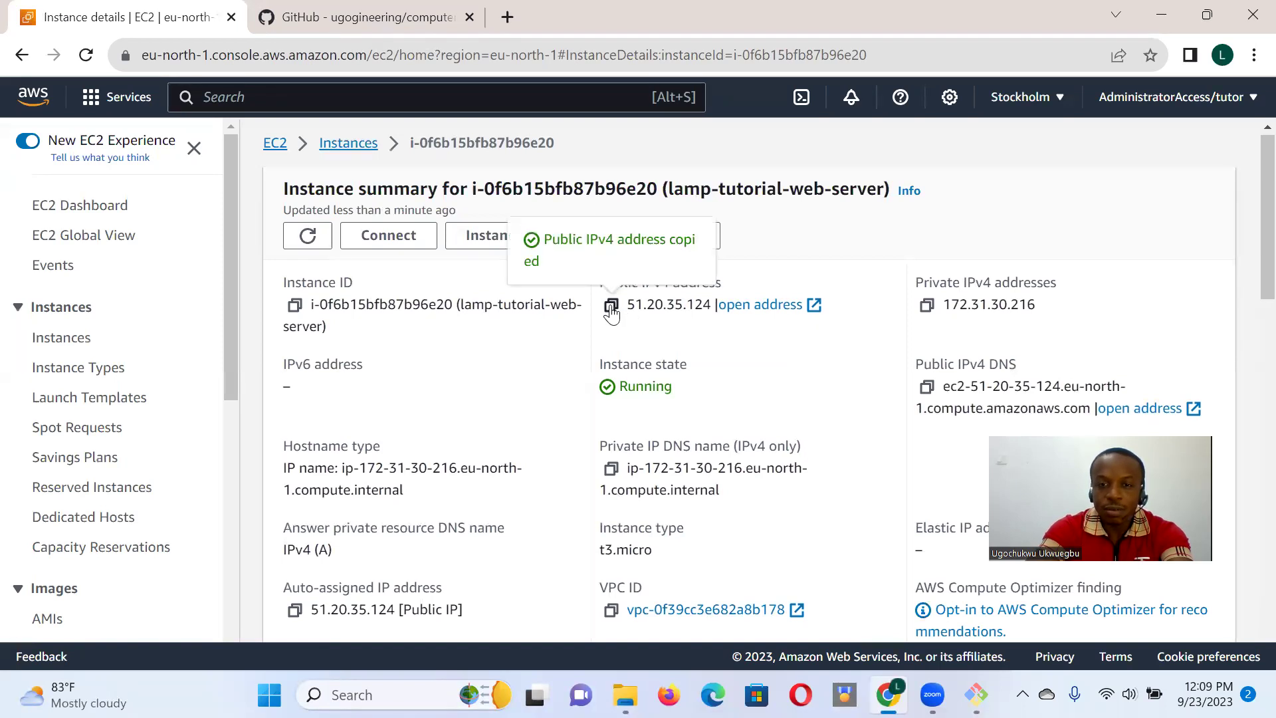
- Load 51.20.35.124/index.php in a new tab and review the Computer Shop page down to the contact form
{"action": "left_click", "coordinate": [505, 18]}
{"action": "key", "text": "ctrl+v"}
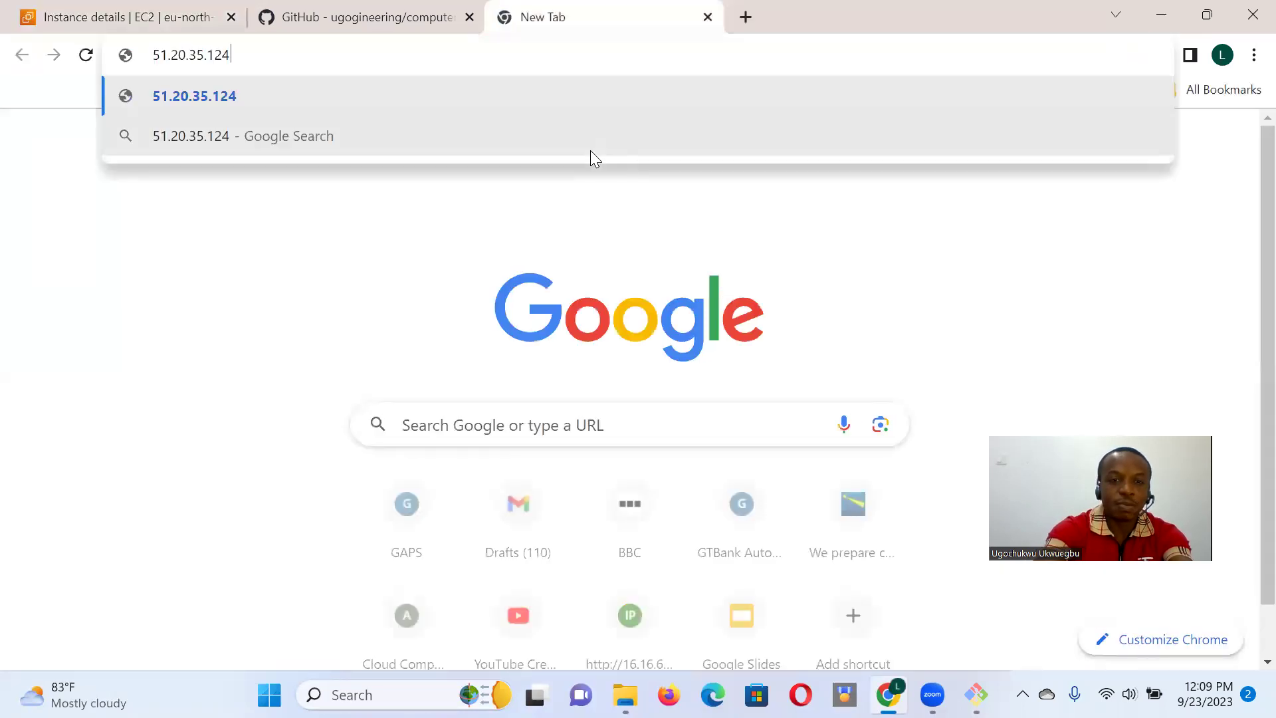
{"action": "type", "text": "/"}
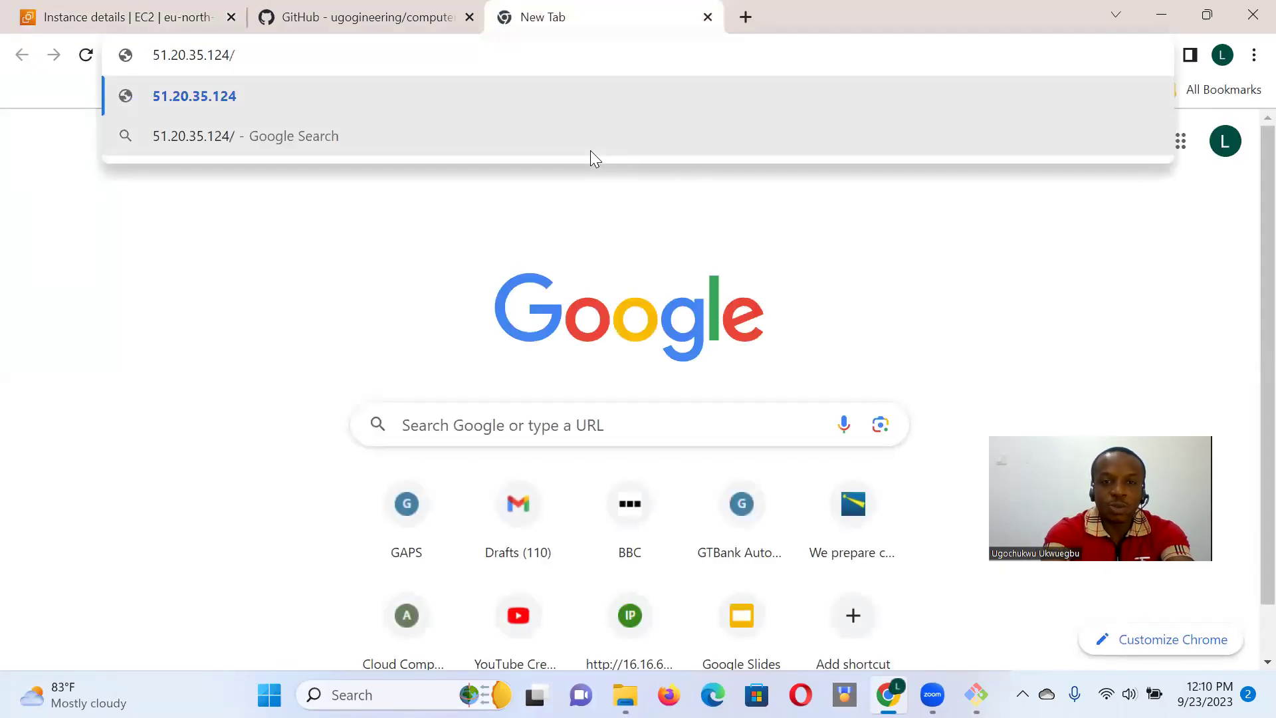
{"action": "type", "text": "index"}
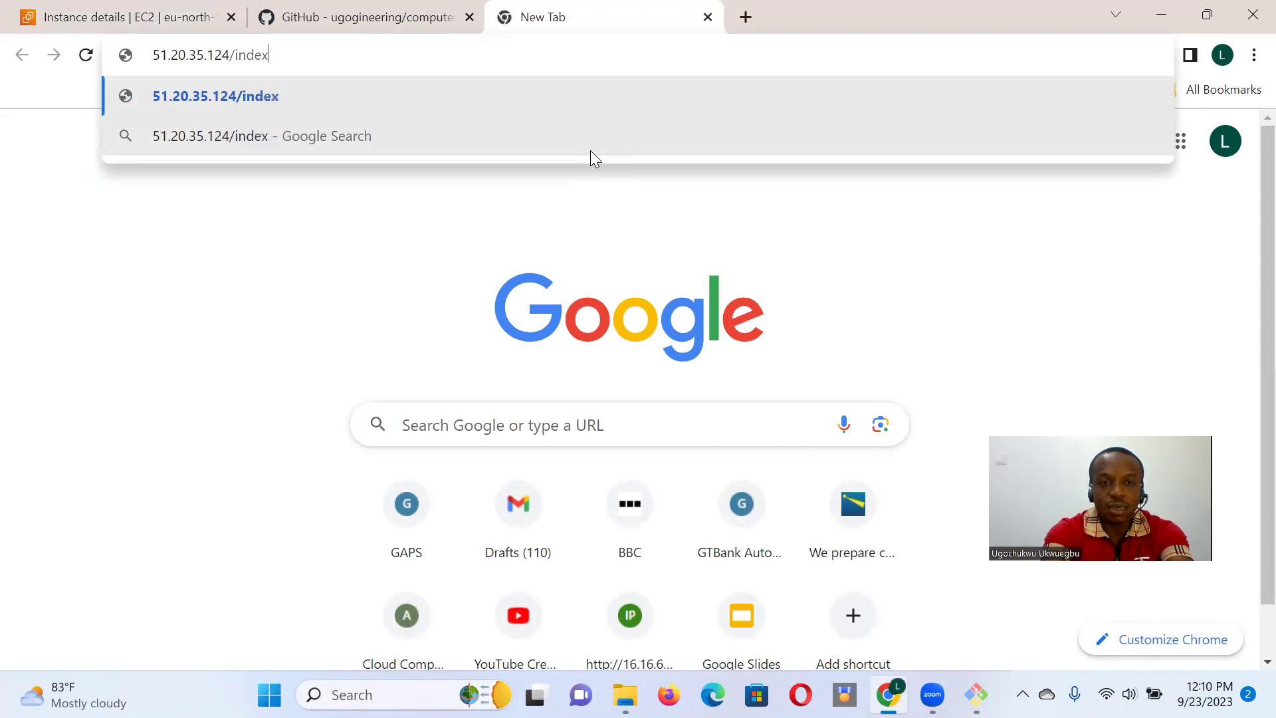
{"action": "type", "text": ".php"}
{"action": "key", "text": "Return"}
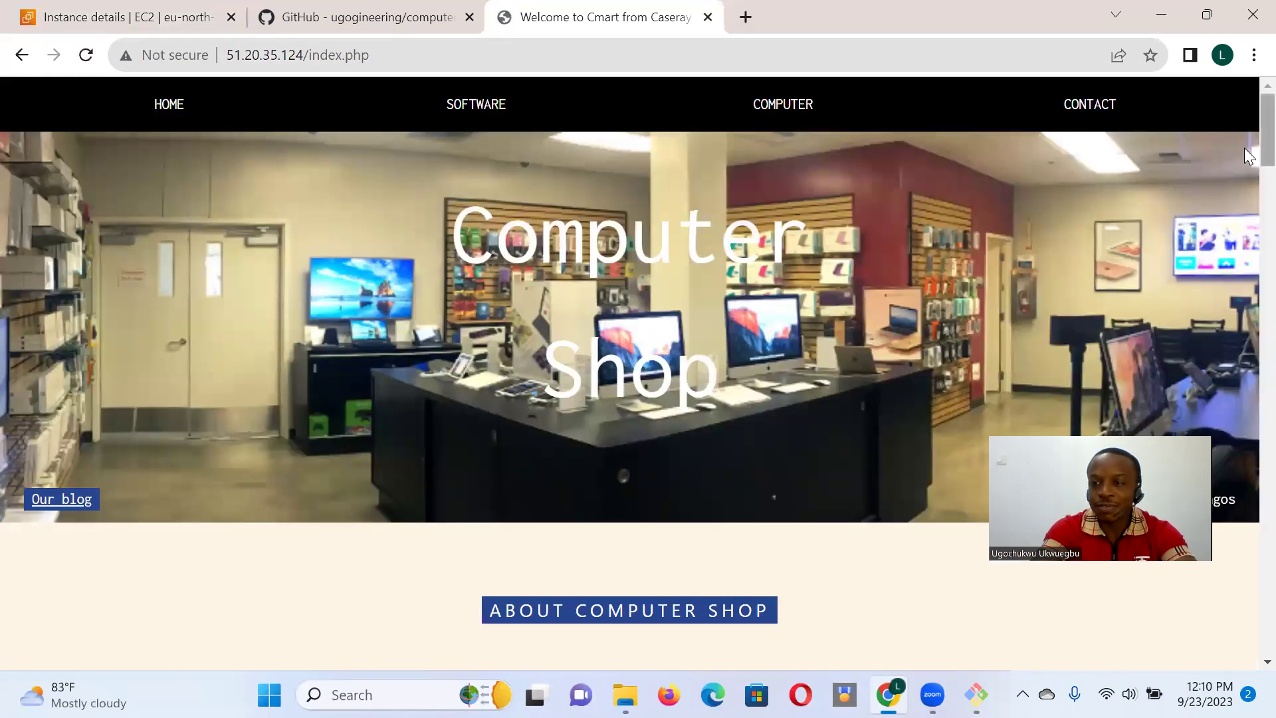
{"action": "scroll", "coordinate": [1244, 149], "scroll_direction": "down", "scroll_amount": 1}
{"action": "scroll", "coordinate": [1244, 175], "scroll_direction": "down", "scroll_amount": 2}
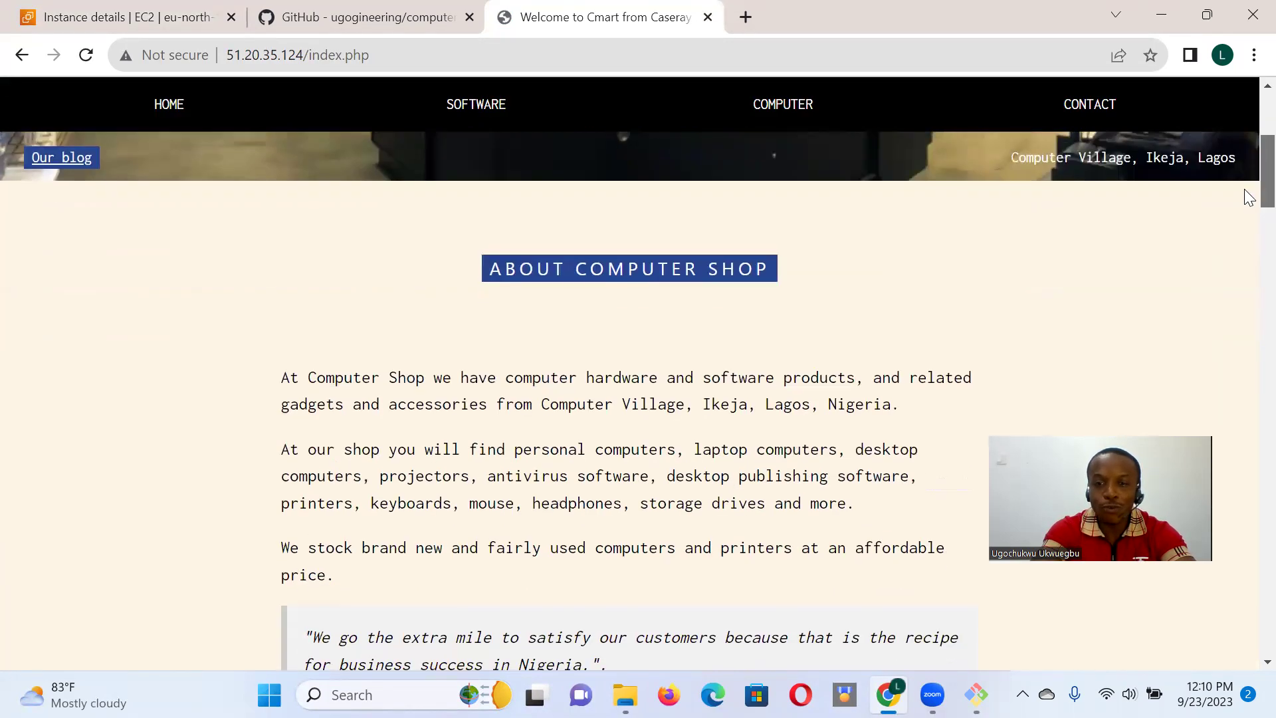
{"action": "scroll", "coordinate": [1244, 188], "scroll_direction": "down", "scroll_amount": 1}
{"action": "scroll", "coordinate": [1244, 209], "scroll_direction": "down", "scroll_amount": 2}
{"action": "scroll", "coordinate": [1244, 240], "scroll_direction": "down", "scroll_amount": 2}
{"action": "scroll", "coordinate": [1249, 259], "scroll_direction": "down", "scroll_amount": 2}
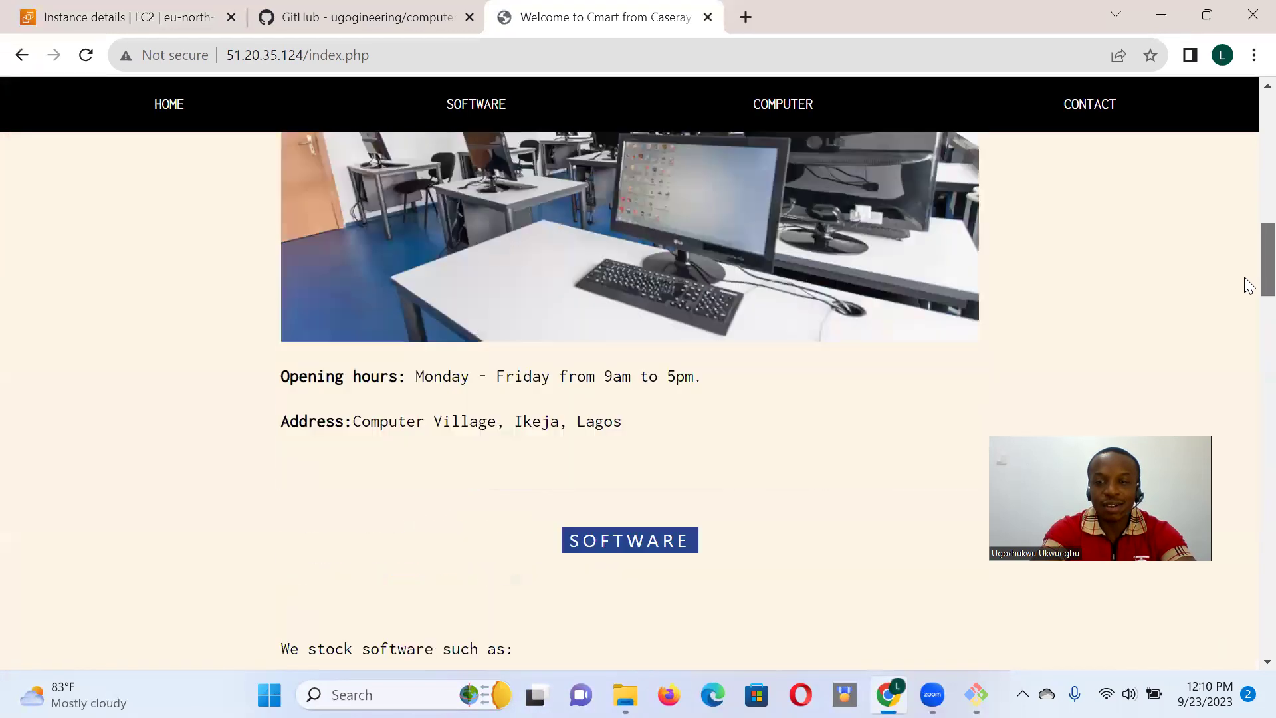
{"action": "scroll", "coordinate": [1247, 289], "scroll_direction": "down", "scroll_amount": 1}
{"action": "scroll", "coordinate": [1245, 329], "scroll_direction": "down", "scroll_amount": 2}
{"action": "scroll", "coordinate": [1248, 370], "scroll_direction": "down", "scroll_amount": 2}
{"action": "scroll", "coordinate": [1249, 380], "scroll_direction": "down", "scroll_amount": 2}
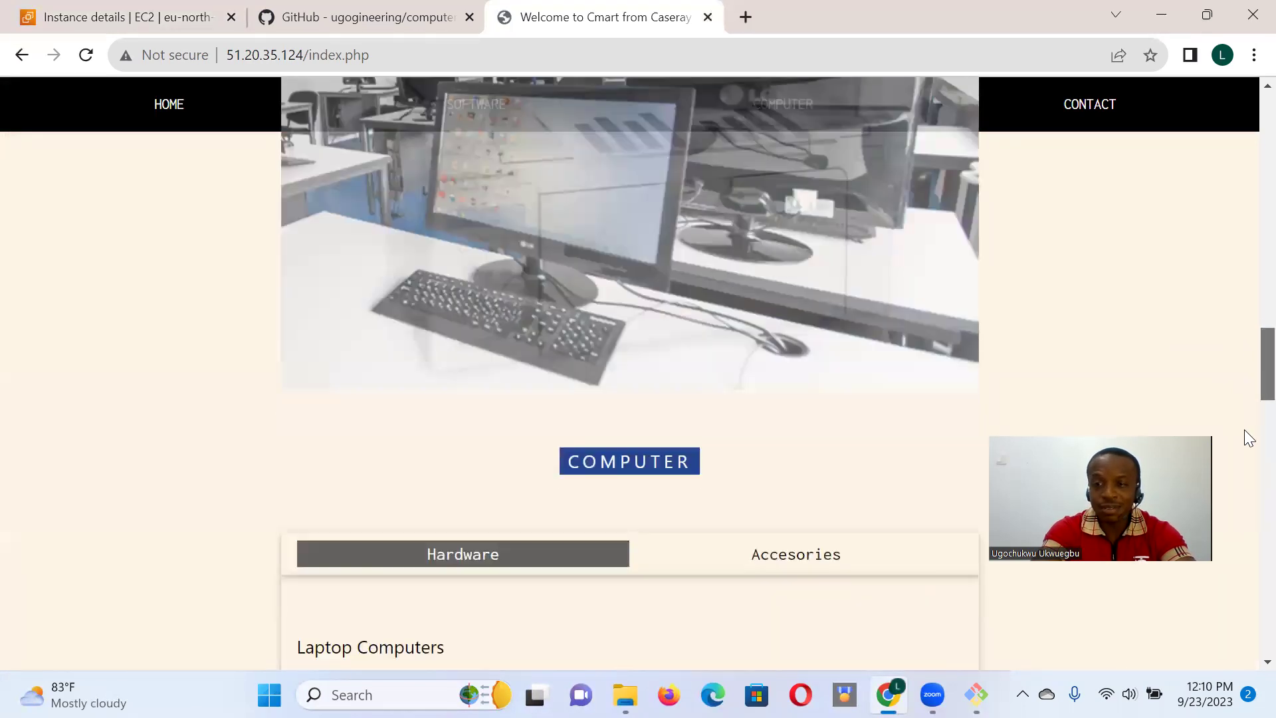
{"action": "scroll", "coordinate": [1244, 435], "scroll_direction": "down", "scroll_amount": 2}
{"action": "scroll", "coordinate": [1245, 456], "scroll_direction": "down", "scroll_amount": 2}
{"action": "scroll", "coordinate": [1245, 485], "scroll_direction": "down", "scroll_amount": 2}
{"action": "scroll", "coordinate": [1247, 552], "scroll_direction": "down", "scroll_amount": 2}
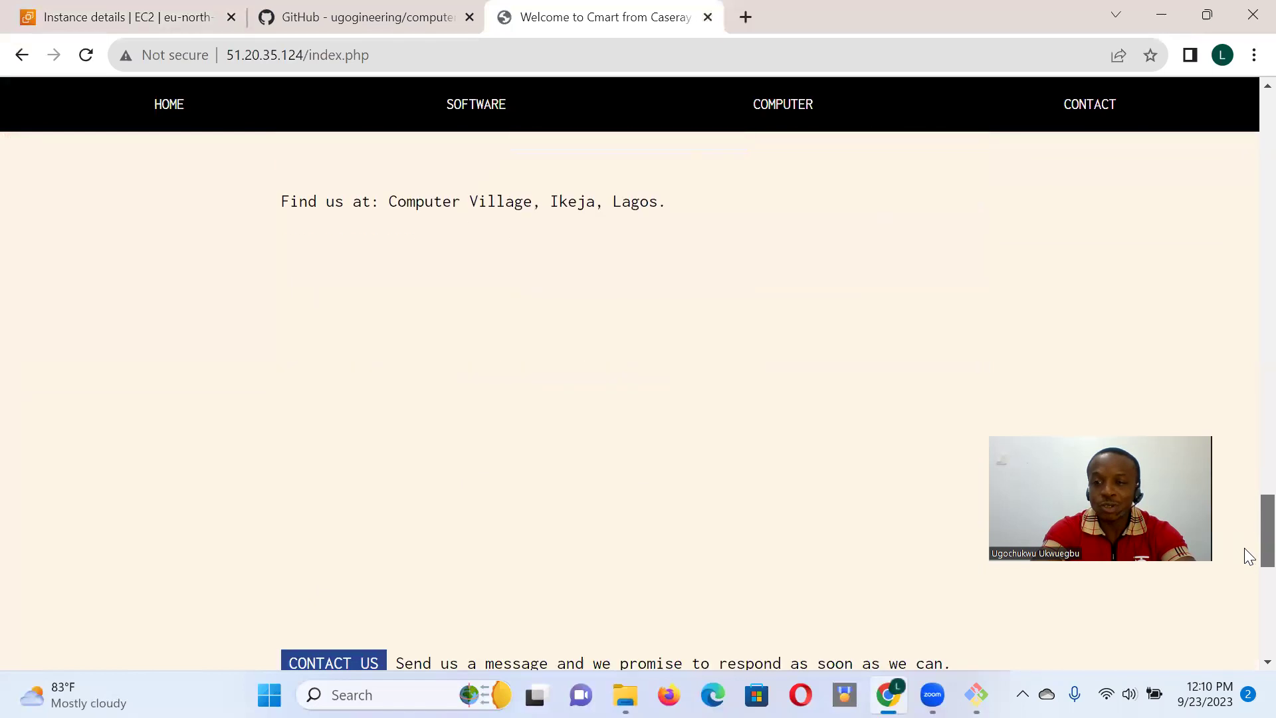
{"action": "scroll", "coordinate": [1245, 585], "scroll_direction": "down", "scroll_amount": 2}
{"action": "scroll", "coordinate": [1248, 624], "scroll_direction": "down", "scroll_amount": 2}
{"action": "scroll", "coordinate": [1246, 628], "scroll_direction": "down", "scroll_amount": 2}
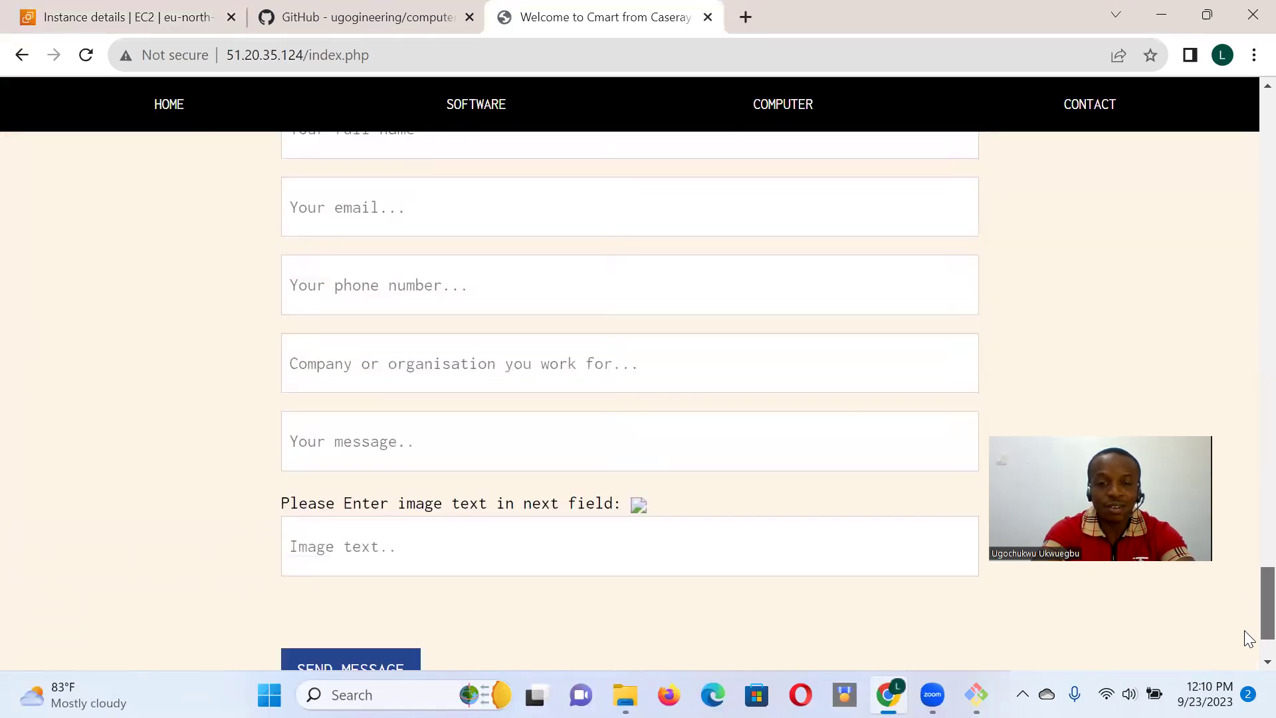
{"action": "scroll", "coordinate": [1245, 642], "scroll_direction": "up", "scroll_amount": 1}
{"action": "scroll", "coordinate": [1245, 641], "scroll_direction": "down", "scroll_amount": 1}
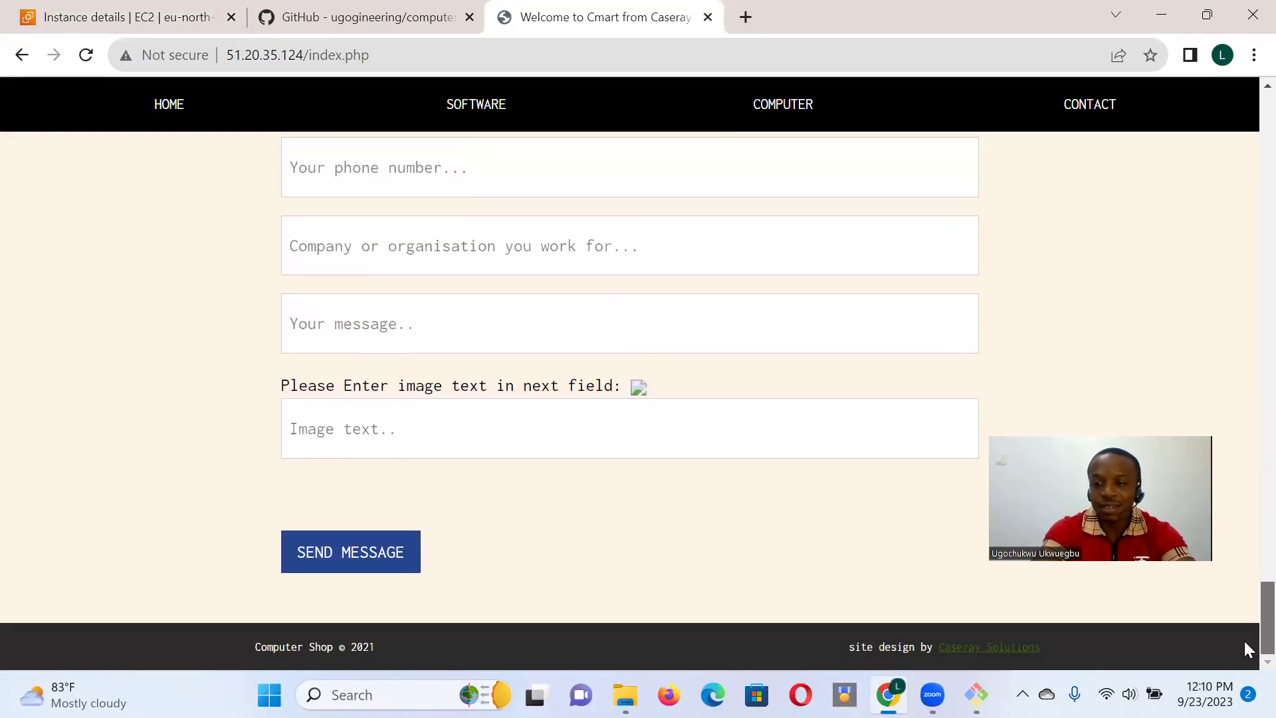
{"action": "scroll", "coordinate": [1244, 638], "scroll_direction": "up", "scroll_amount": 1}
{"action": "scroll", "coordinate": [1243, 631], "scroll_direction": "up", "scroll_amount": 1}
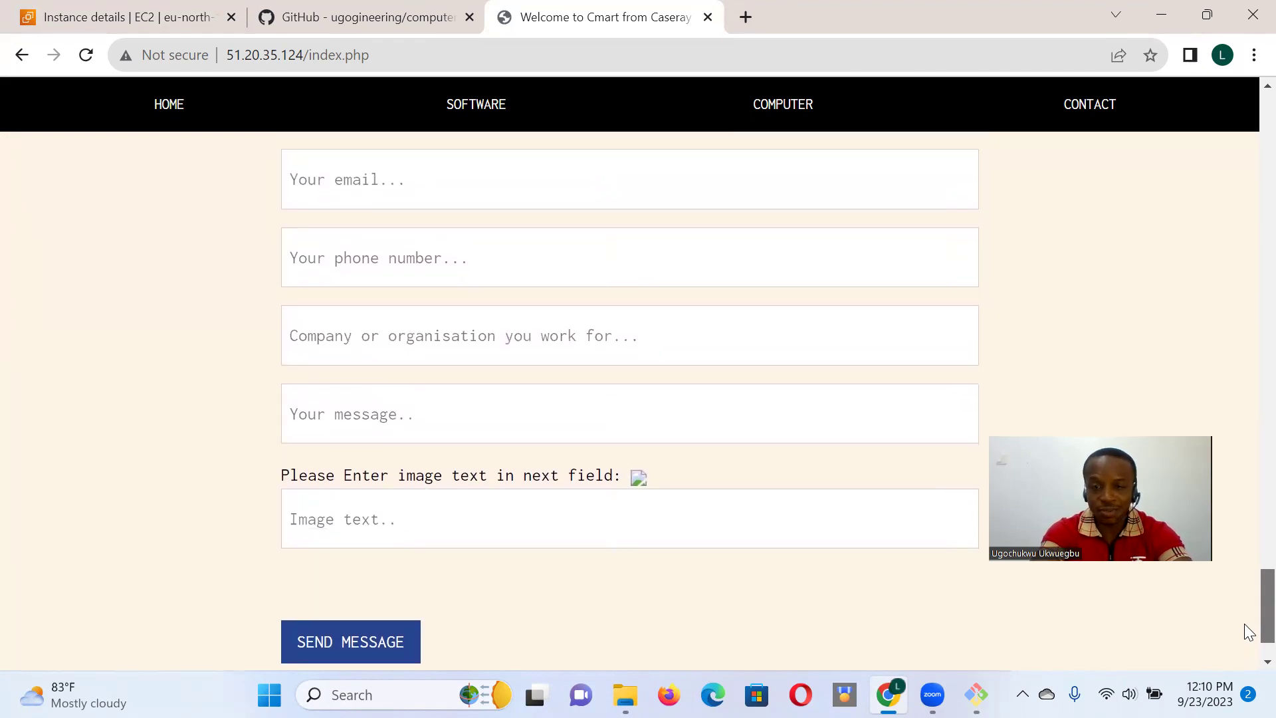
{"action": "scroll", "coordinate": [1246, 638], "scroll_direction": "down", "scroll_amount": 1}
{"action": "scroll", "coordinate": [1245, 639], "scroll_direction": "up", "scroll_amount": 1}
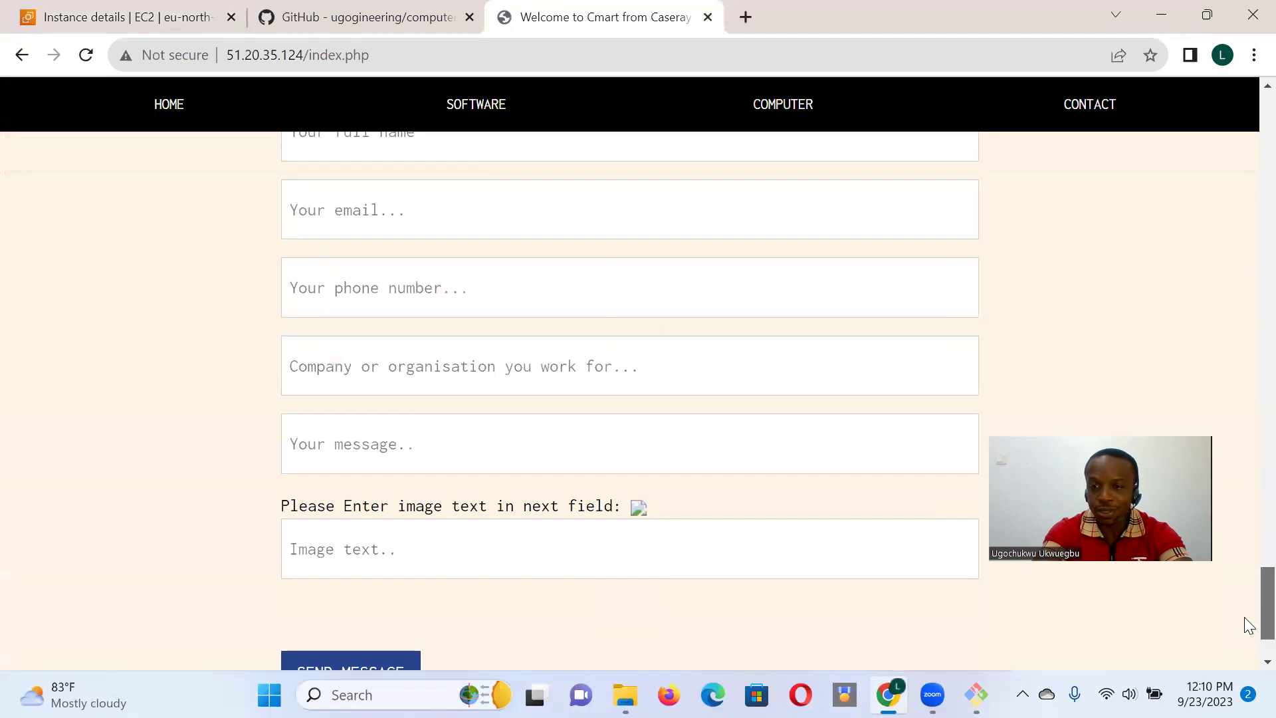
{"action": "scroll", "coordinate": [1244, 618], "scroll_direction": "down", "scroll_amount": 1}
{"action": "scroll", "coordinate": [1246, 644], "scroll_direction": "up", "scroll_amount": 2}
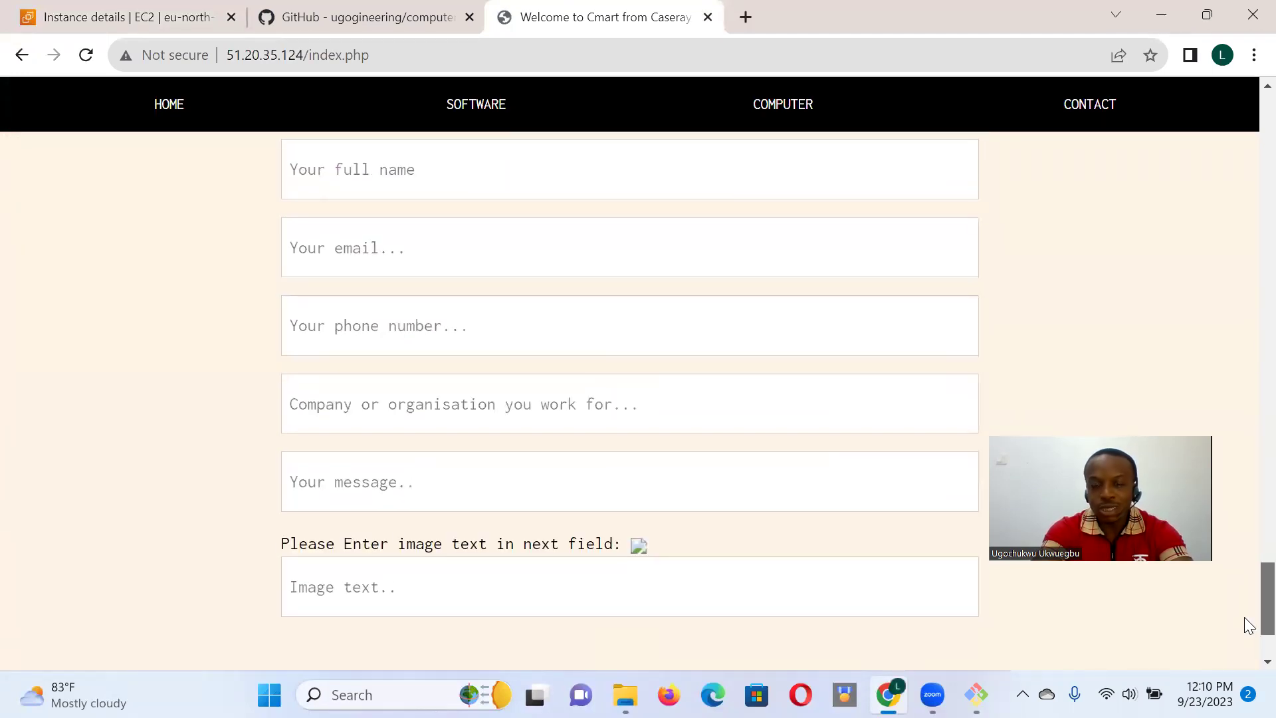
{"action": "scroll", "coordinate": [1245, 643], "scroll_direction": "down", "scroll_amount": 2}
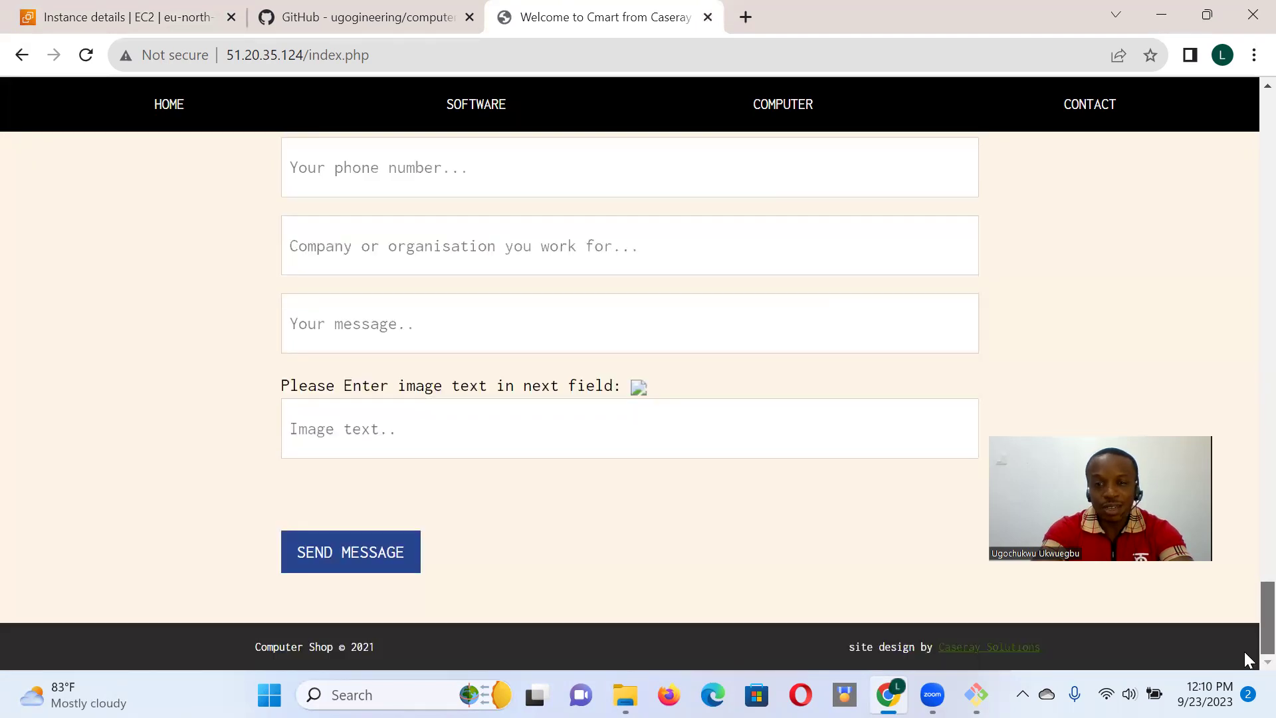
{"action": "scroll", "coordinate": [1245, 633], "scroll_direction": "up", "scroll_amount": 2}
{"action": "left_click_drag", "start_coordinate": [1249, 625], "coordinate": [1244, 136]}
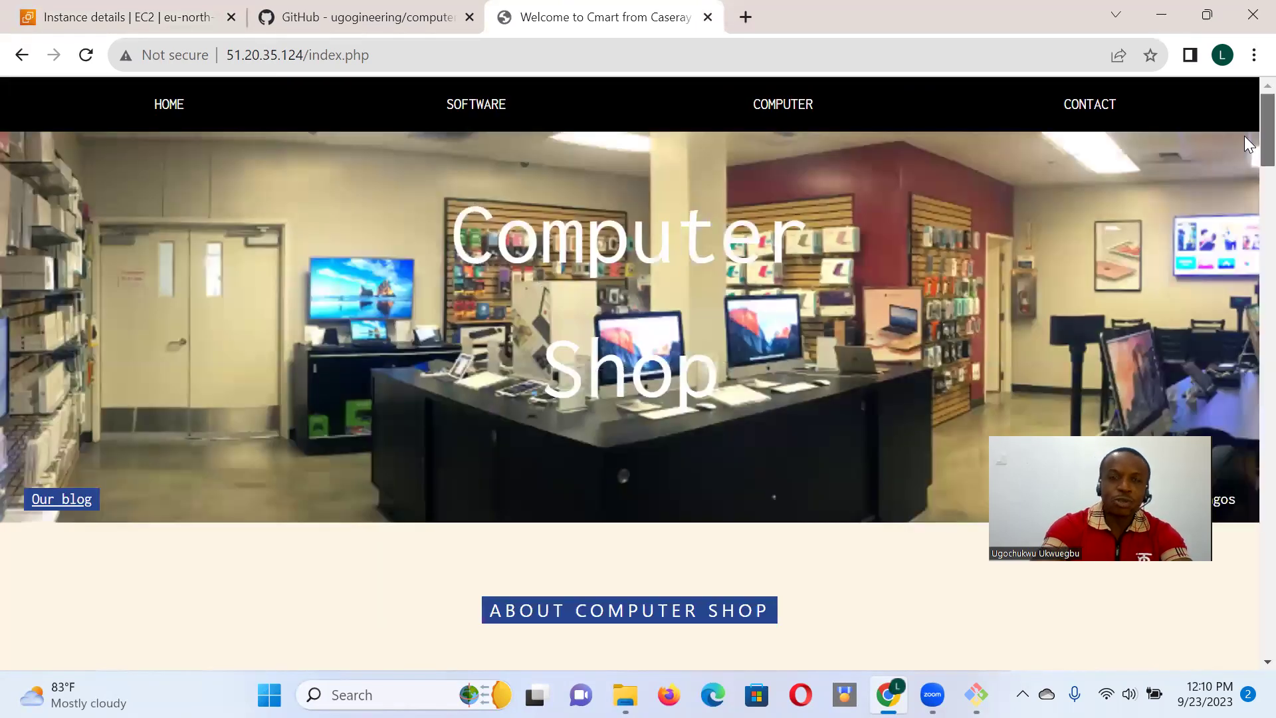
{"action": "left_click", "coordinate": [975, 694]}
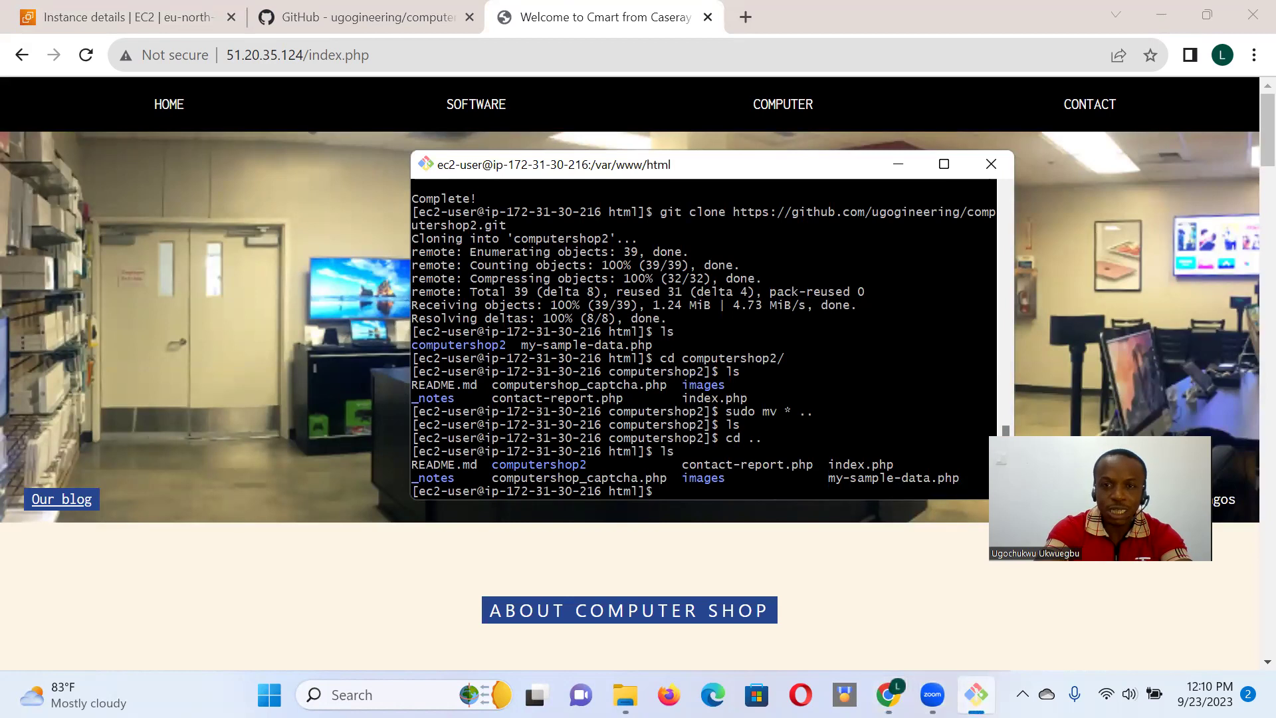
- View the four TODO items at 51.20.35.124/my-sample-data.php, then return to the Welcome to Cmart tab
{"action": "left_click", "coordinate": [743, 17]}
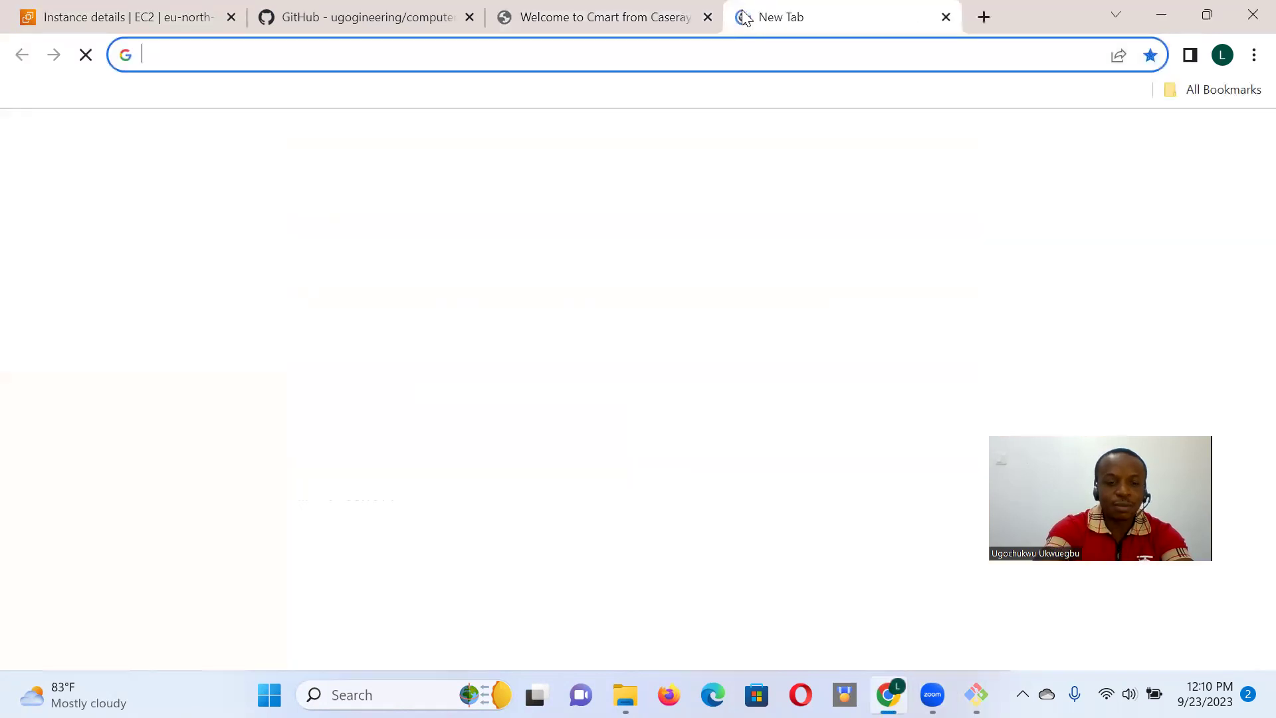
{"action": "type", "text": "51.20.35.124/"}
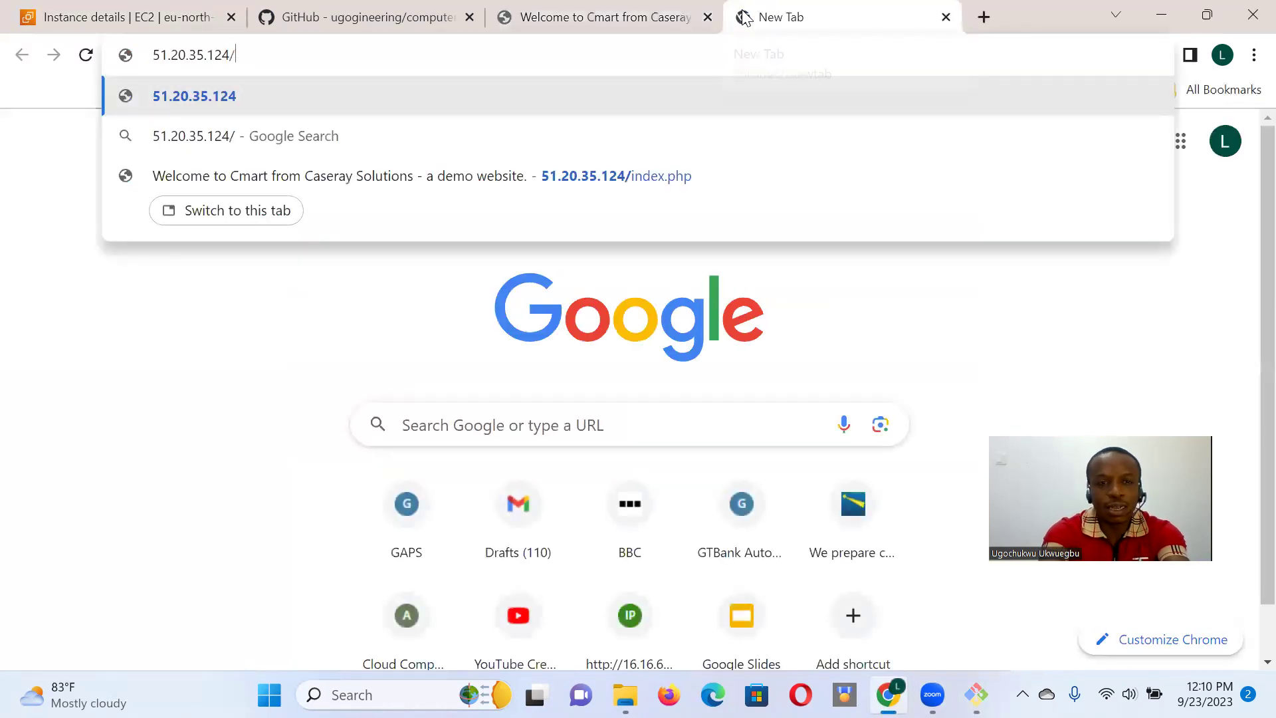
{"action": "type", "text": "my-samp"}
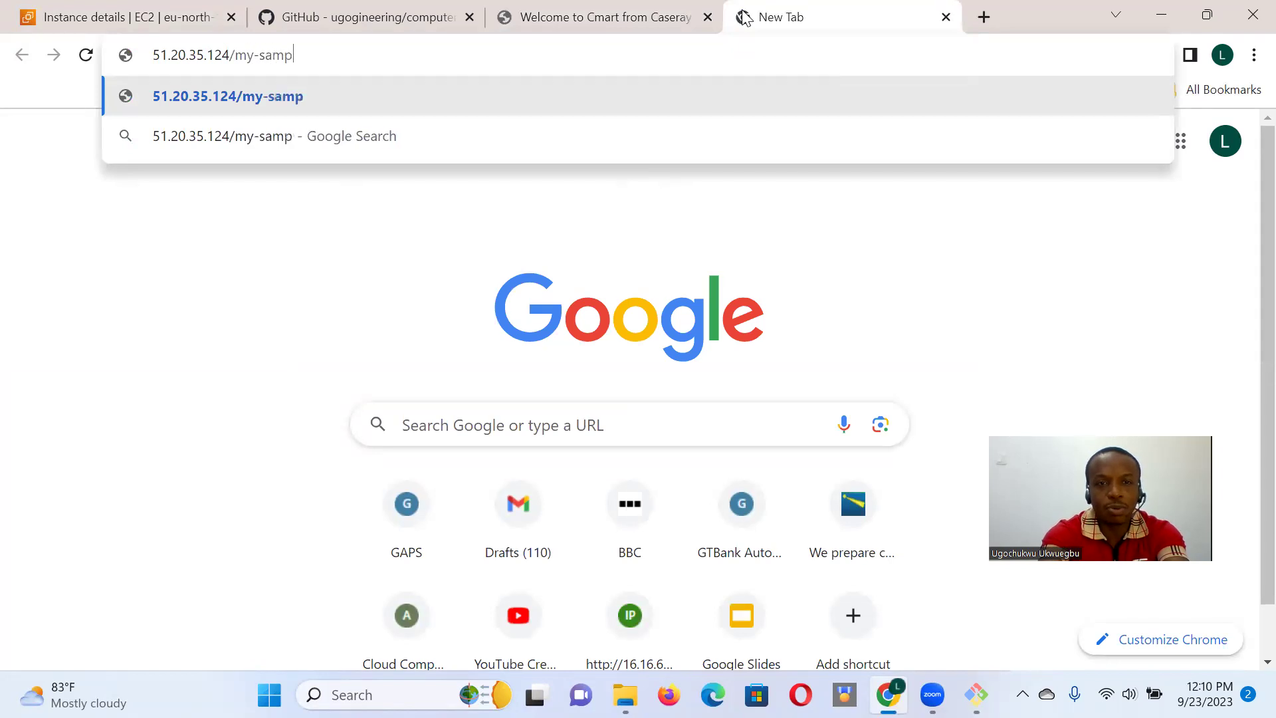
{"action": "type", "text": "le-dat"}
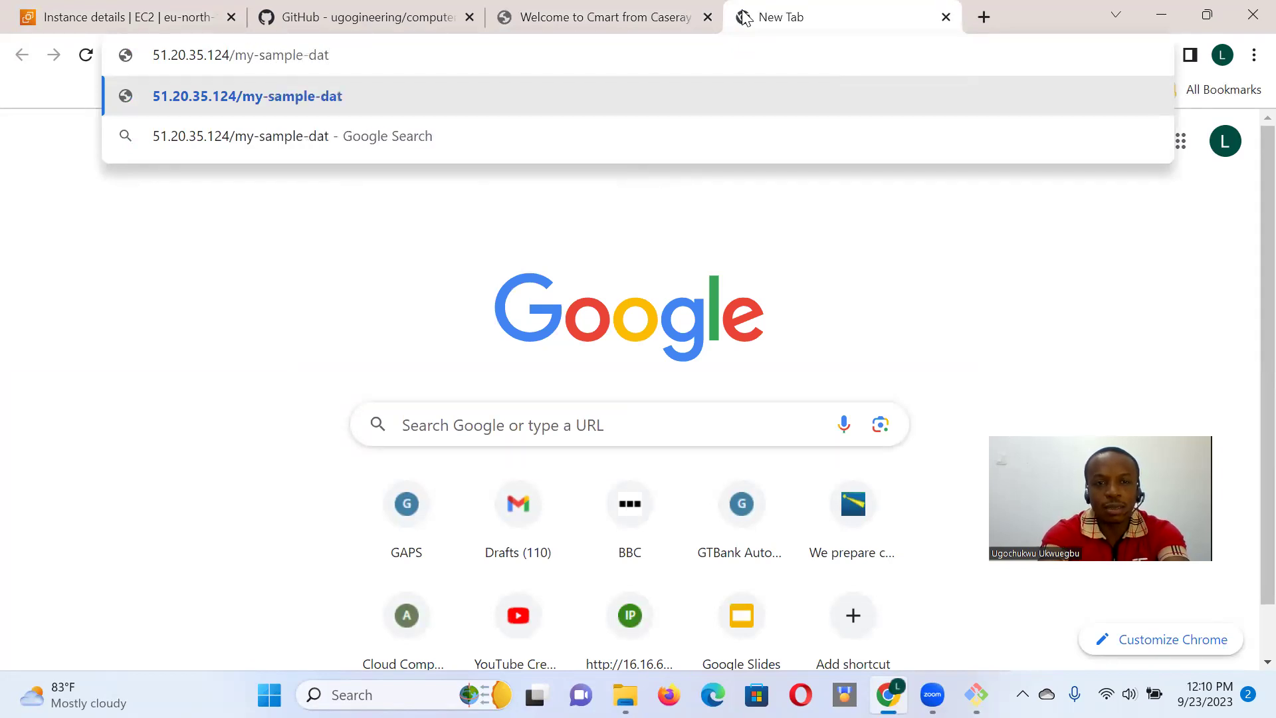
{"action": "type", "text": "a.php"}
{"action": "key", "text": "Return"}
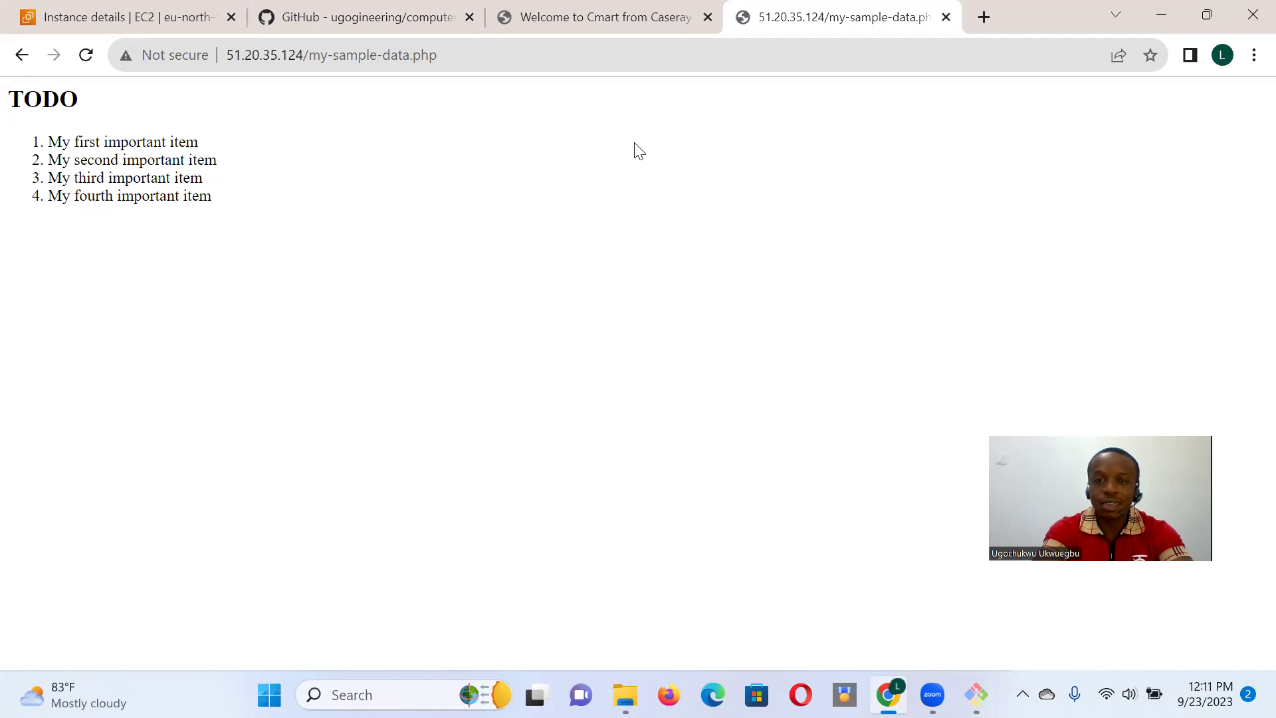
{"action": "left_click", "coordinate": [548, 4]}
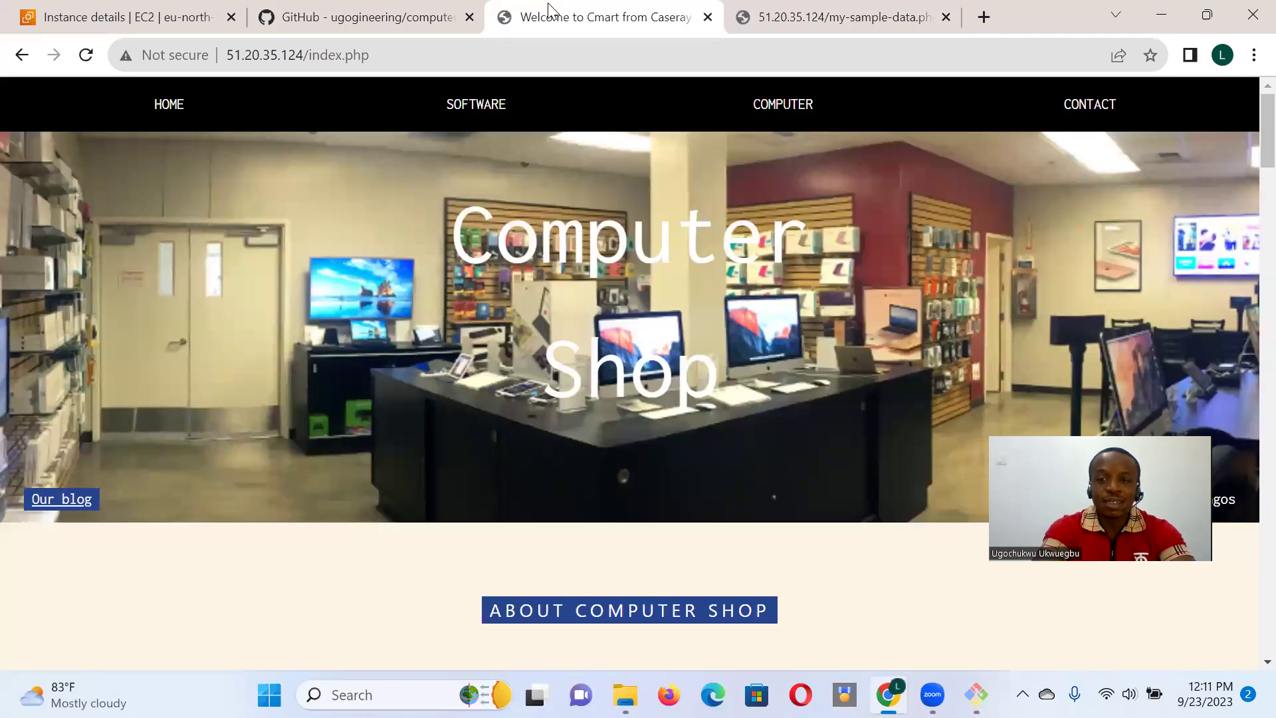